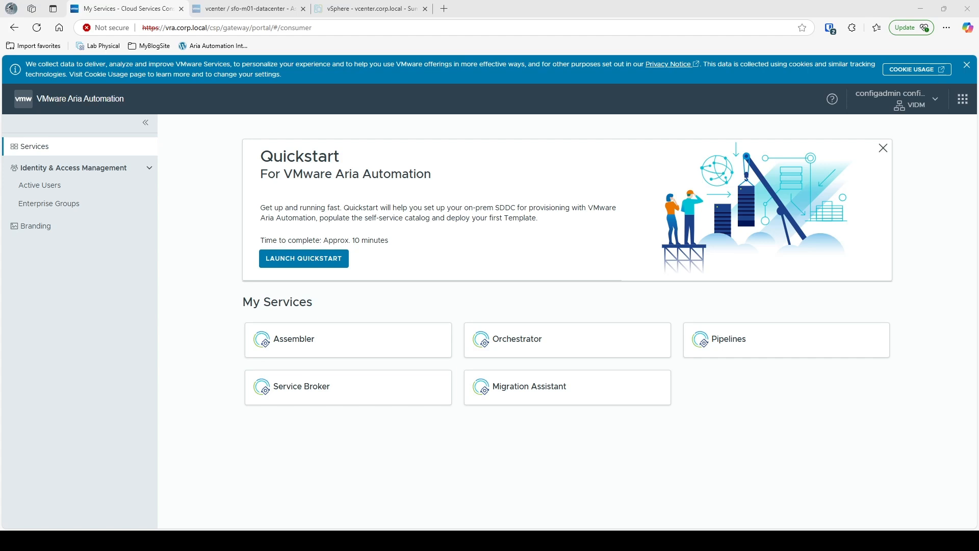
- Open the Image Mappings page under the infrastructure configuration of the Assembler service
left_click(204, 180)
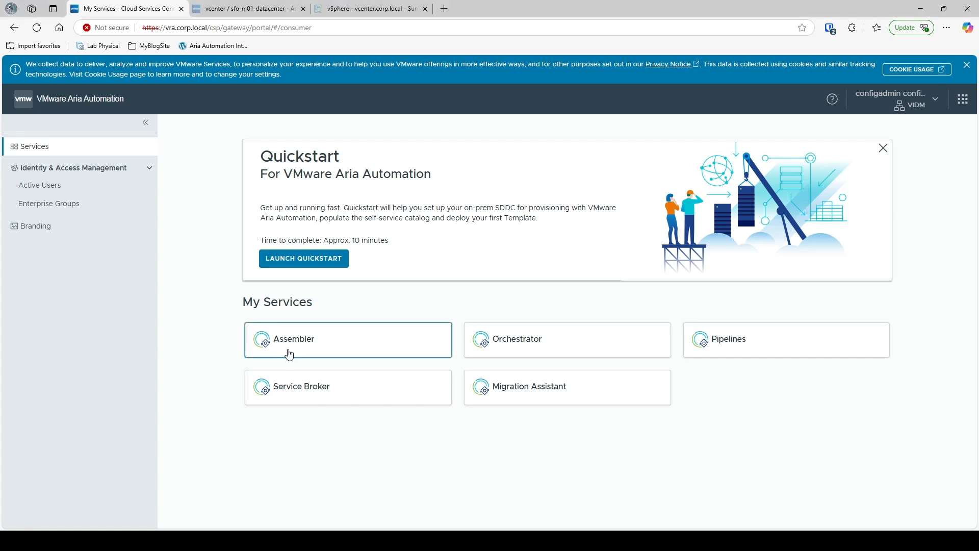
left_click(332, 342)
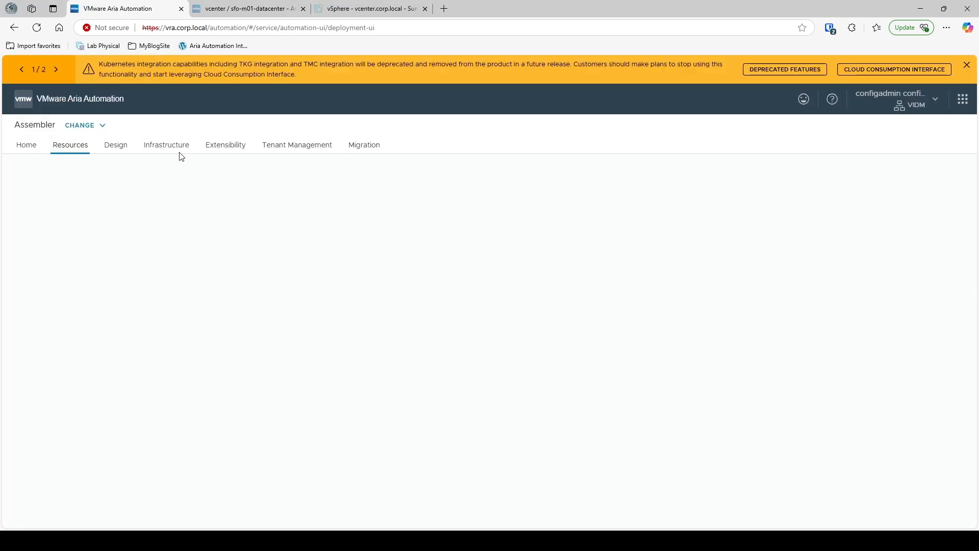
left_click(172, 146)
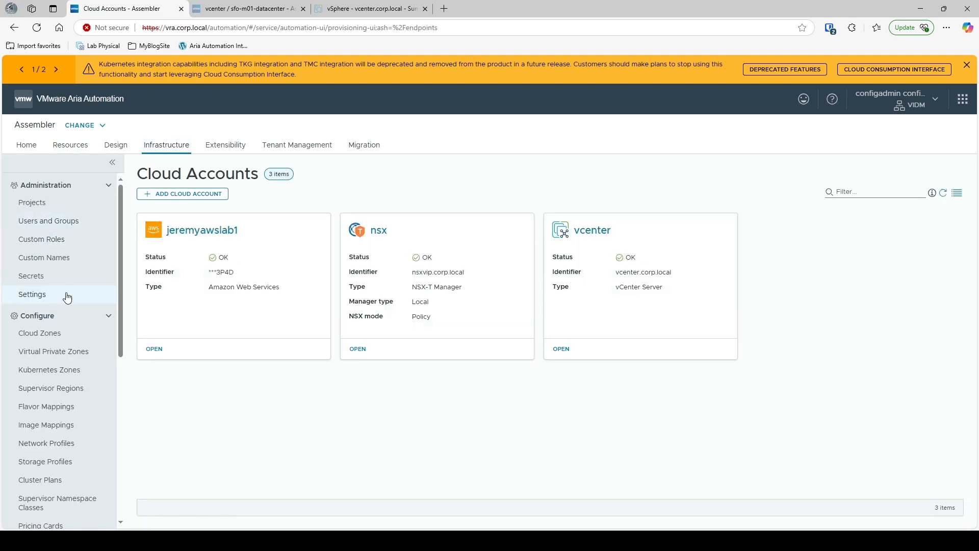
scroll(86, 301, "down", 1)
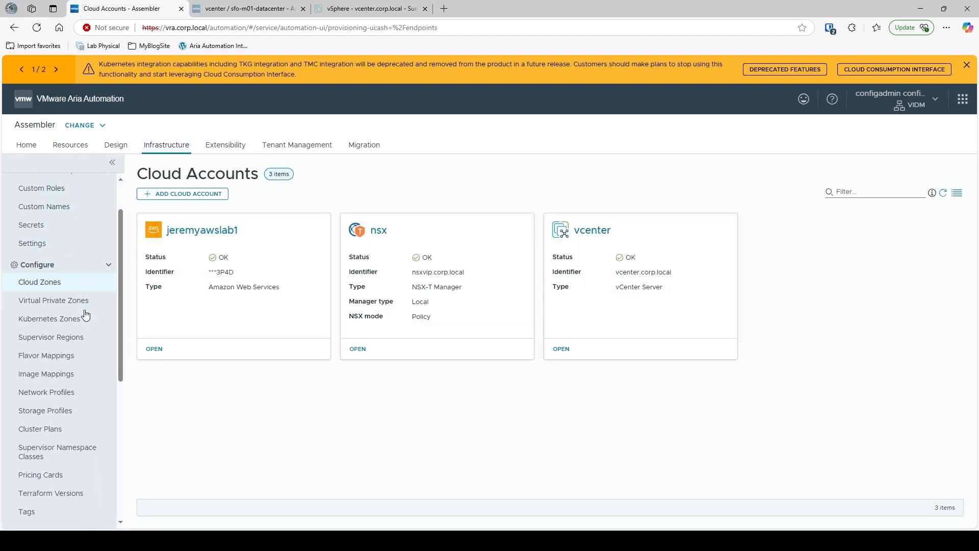
left_click(53, 374)
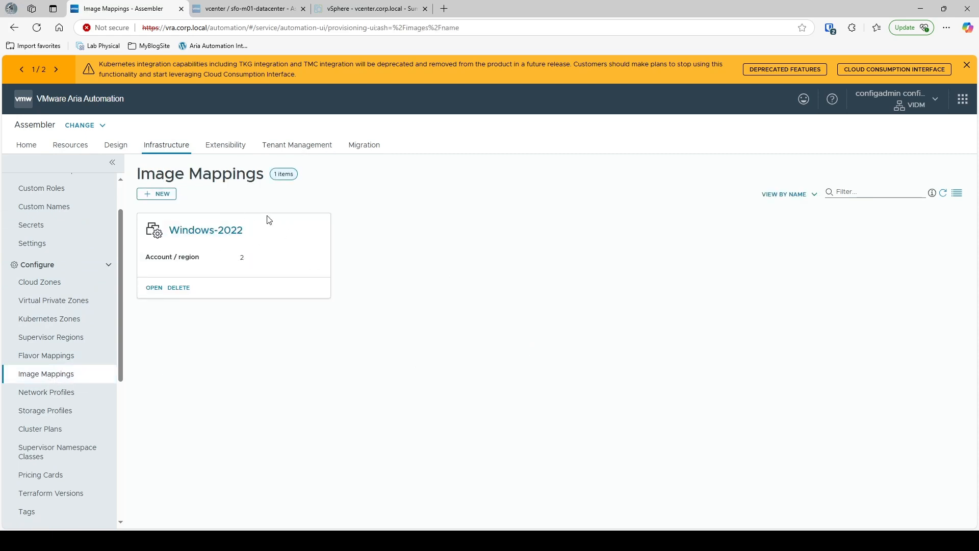
- Examine the Windows-2022 image mapping, comparing its image name with the image assigned to each account and region, and leave it without saving
left_click(208, 231)
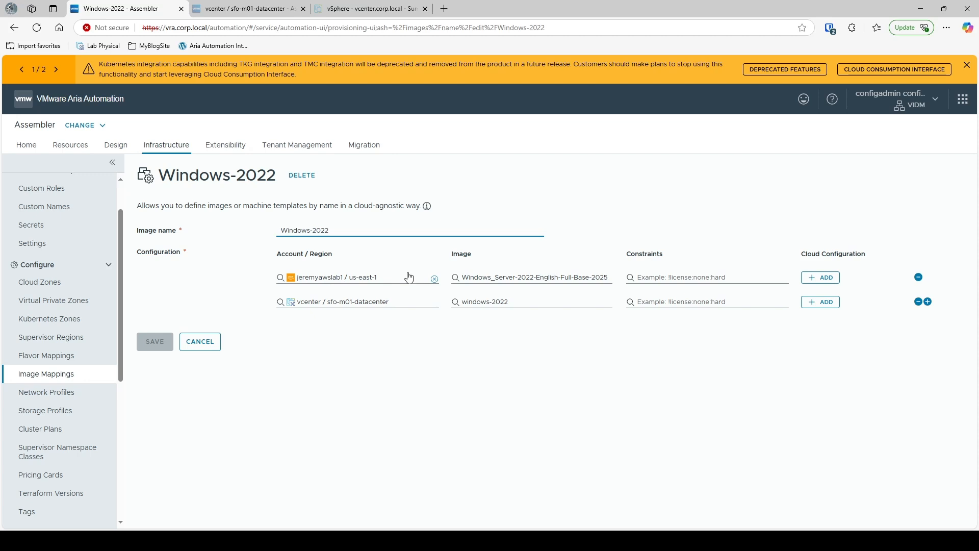
left_click_drag(363, 228, 265, 237)
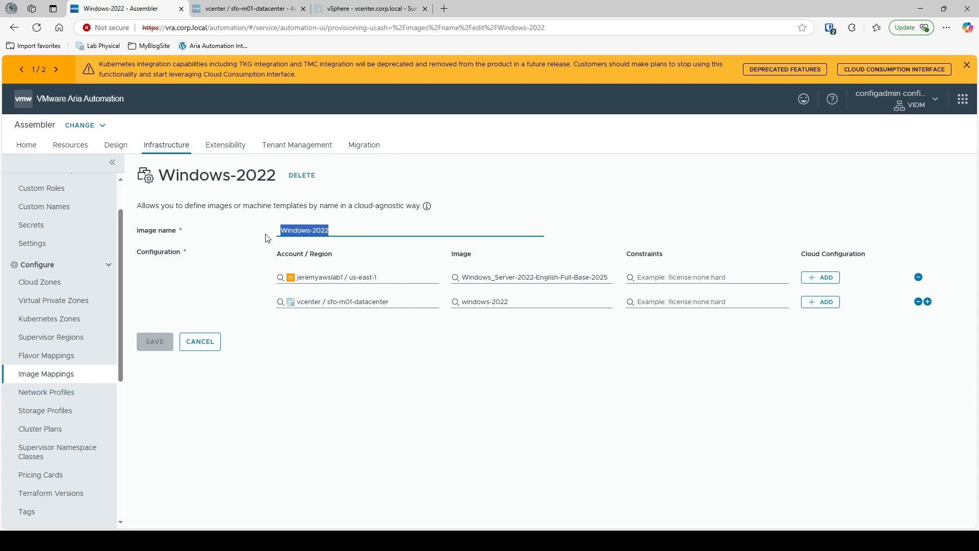
left_click(417, 362)
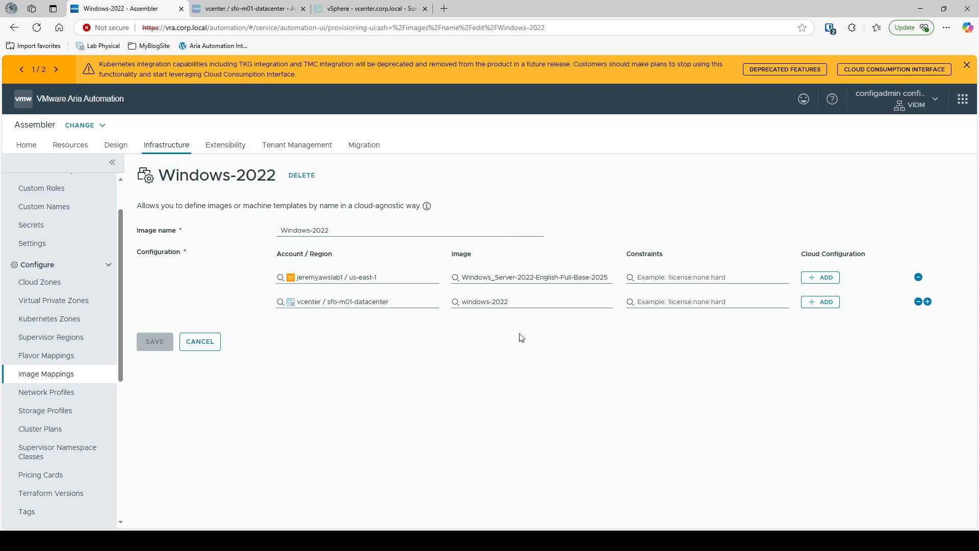
left_click_drag(509, 305, 461, 313)
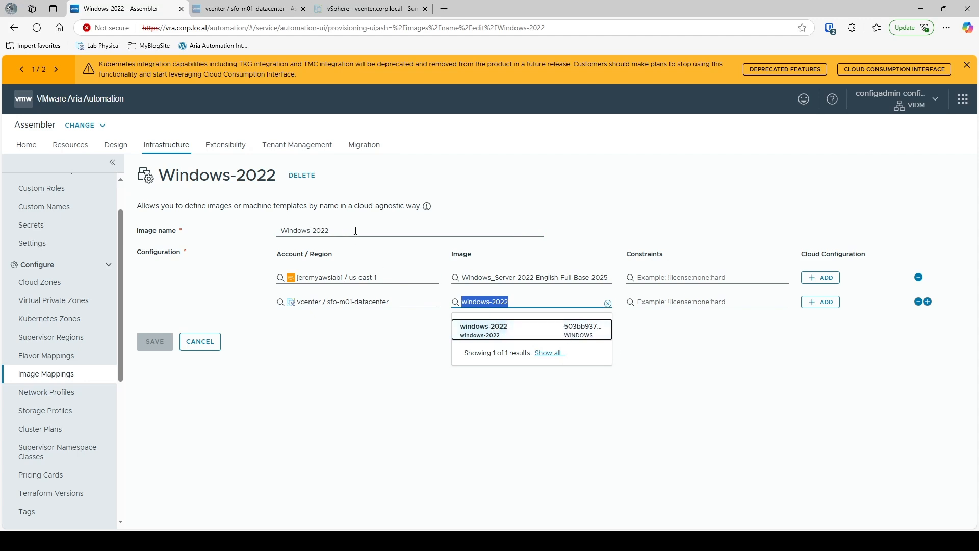
left_click(412, 422)
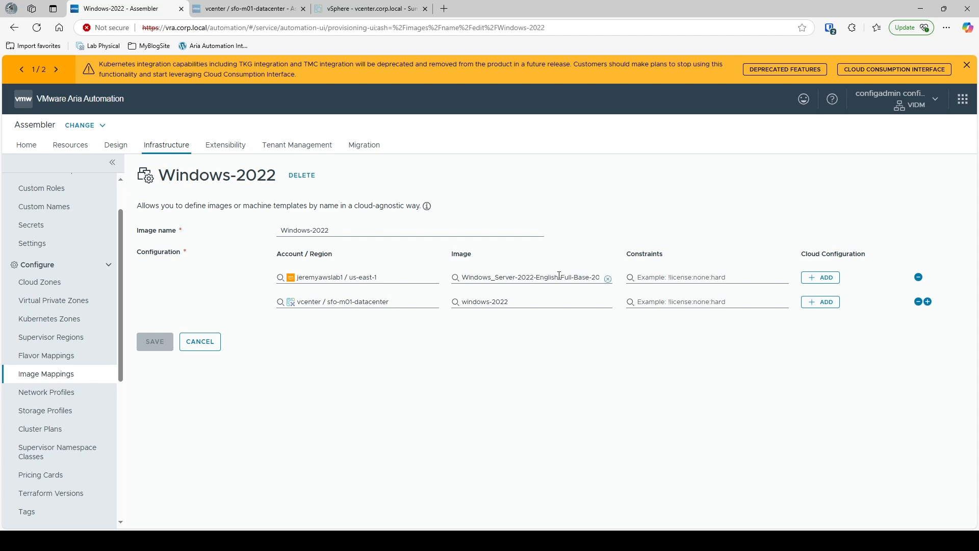
left_click_drag(376, 232, 289, 229)
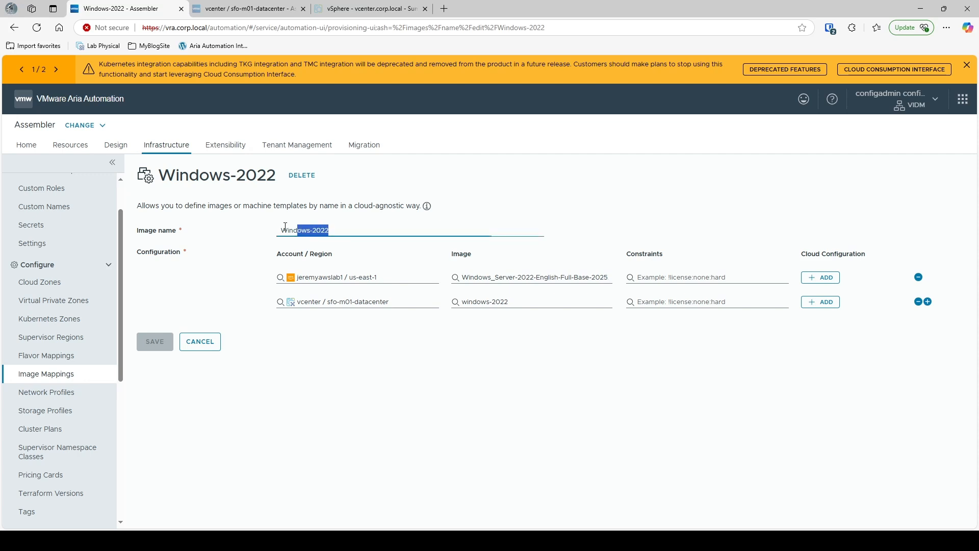
left_click(304, 393)
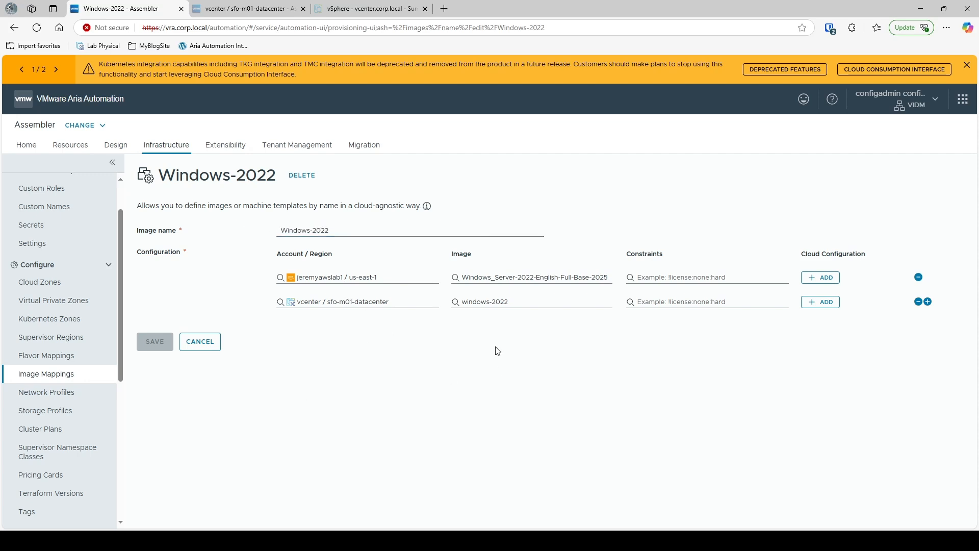
left_click_drag(357, 232, 269, 236)
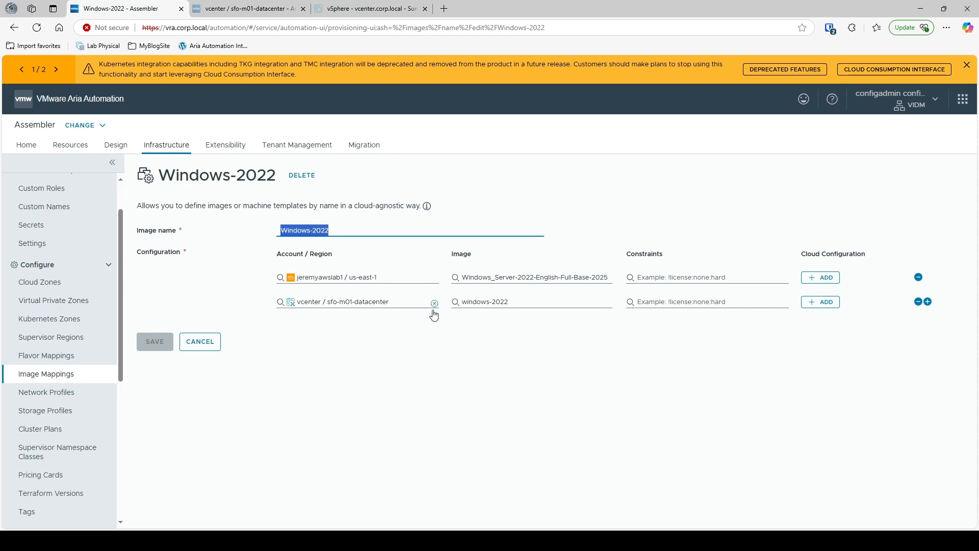
left_click(517, 301)
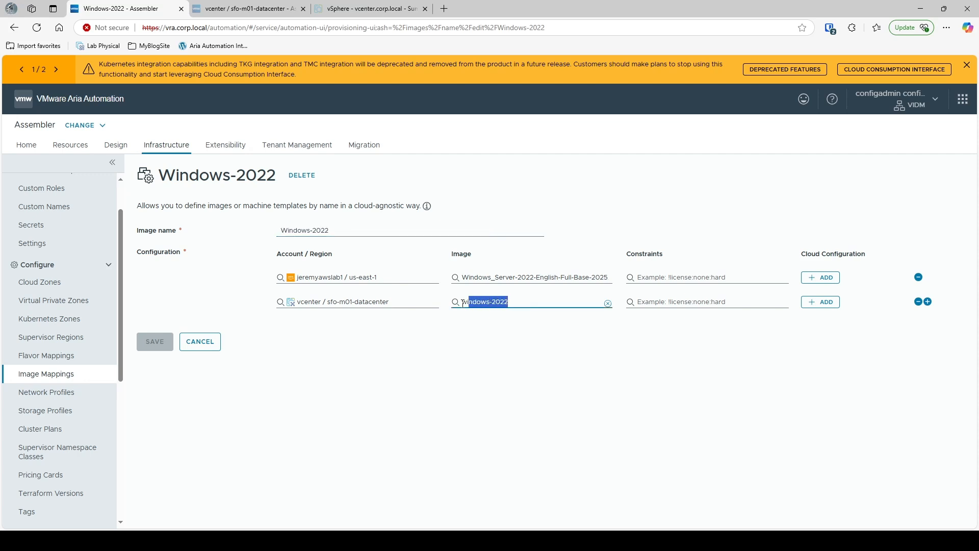
left_click(416, 350)
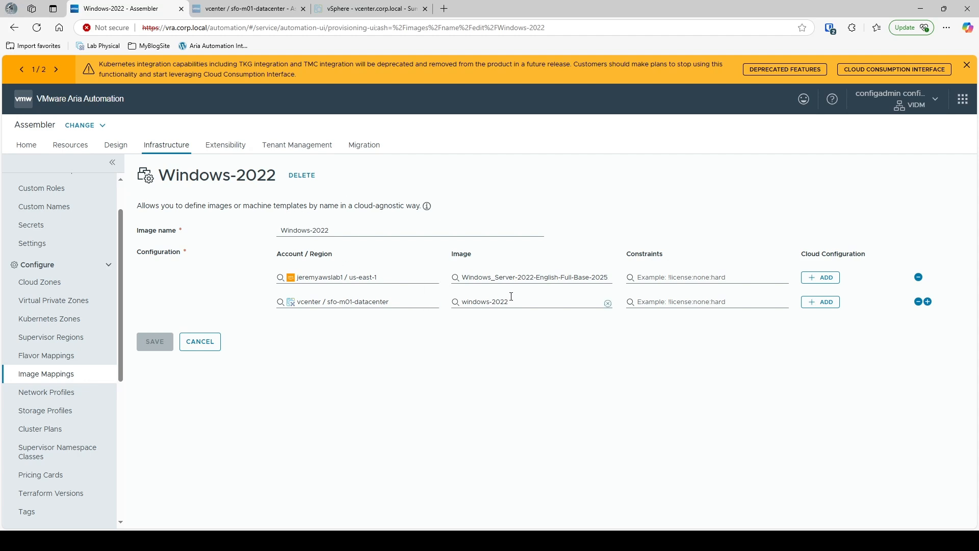
left_click_drag(345, 230, 266, 228)
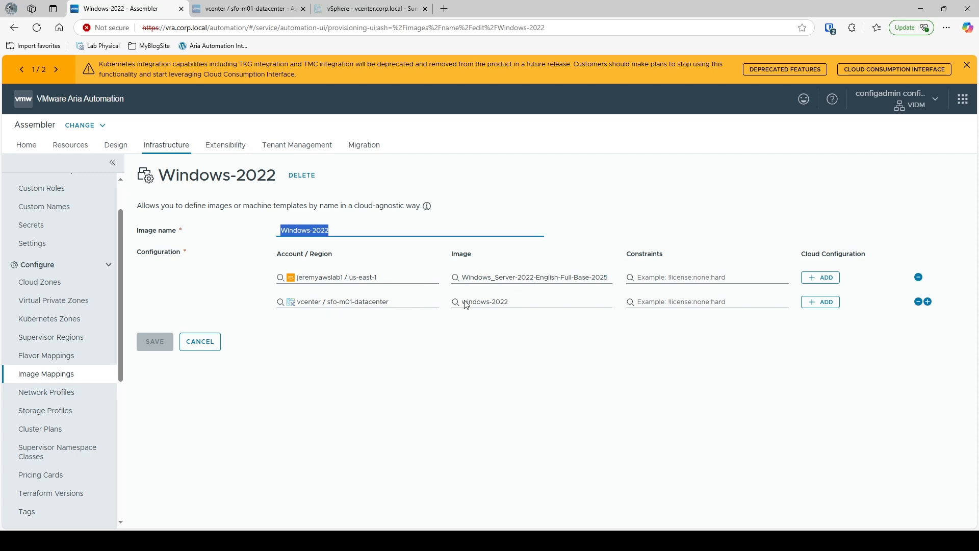
left_click_drag(346, 233, 268, 236)
left_click(203, 341)
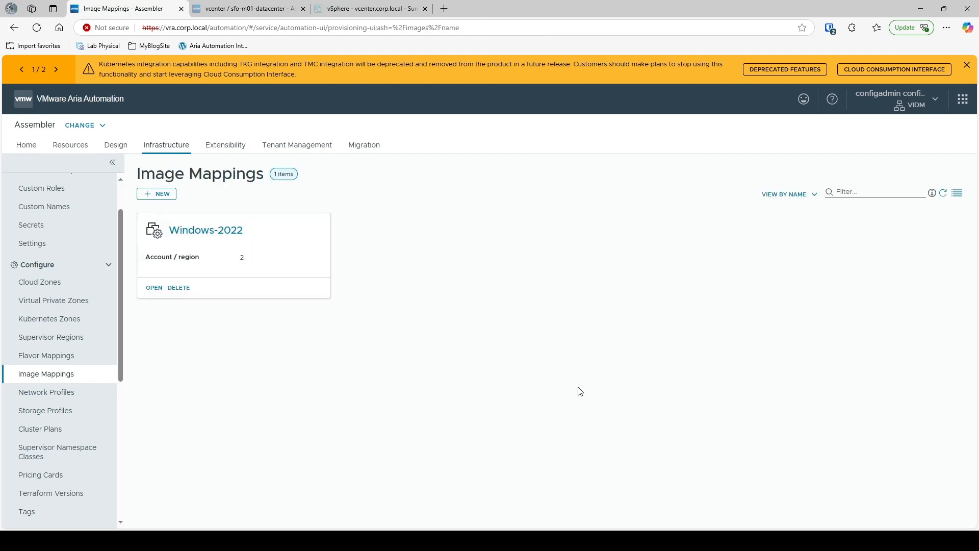
- Start a new image mapping and add the AWS account's us-east-1 region as its first configuration entry
left_click(159, 198)
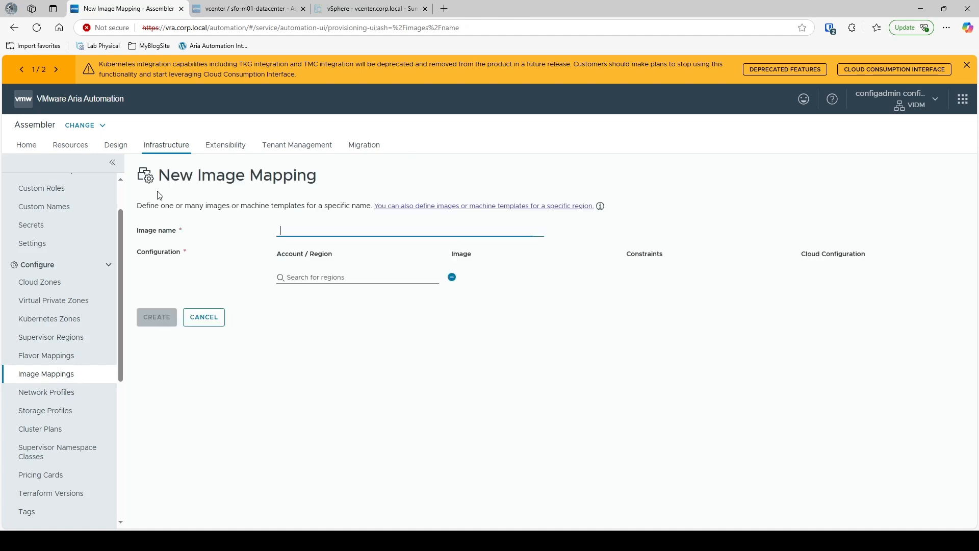
left_click(352, 284)
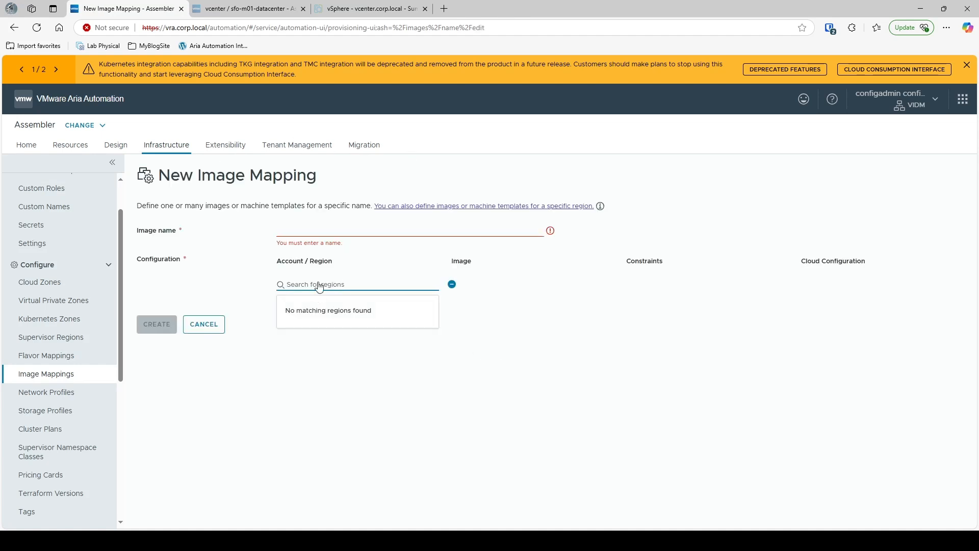
left_click(316, 284)
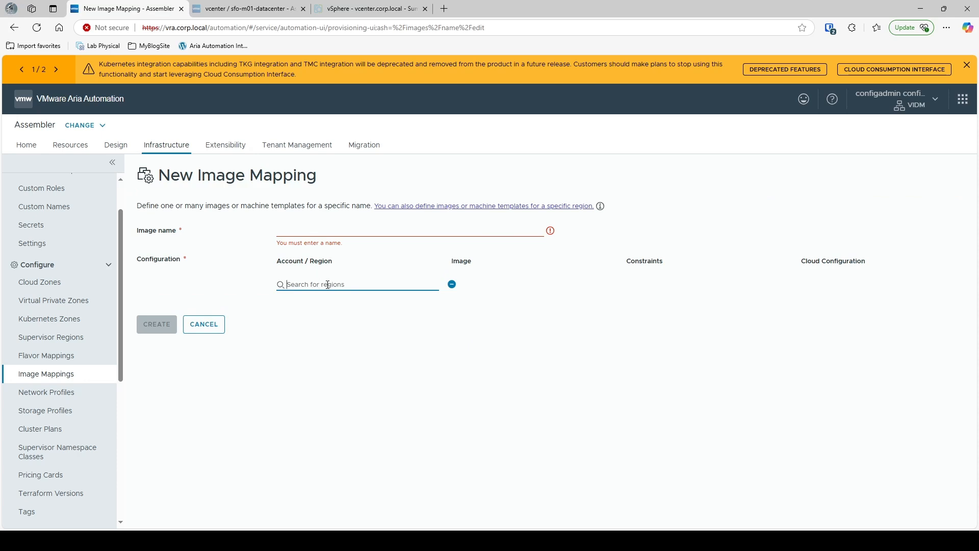
left_click(311, 311)
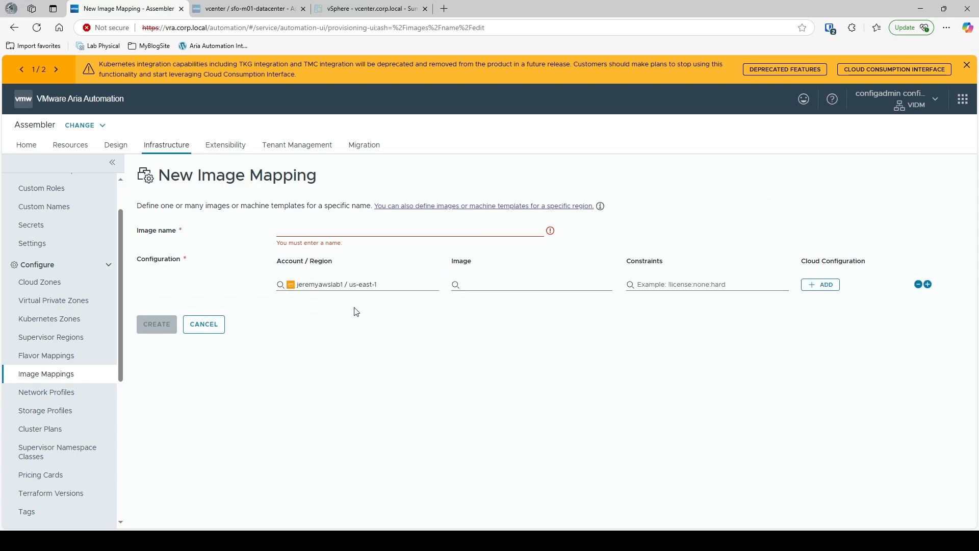
- Search the us-east-1 region's images for ubuntu and assign the 2024.10.25 Ubuntu 22.04 x86_64 image
left_click(487, 285)
type("u")
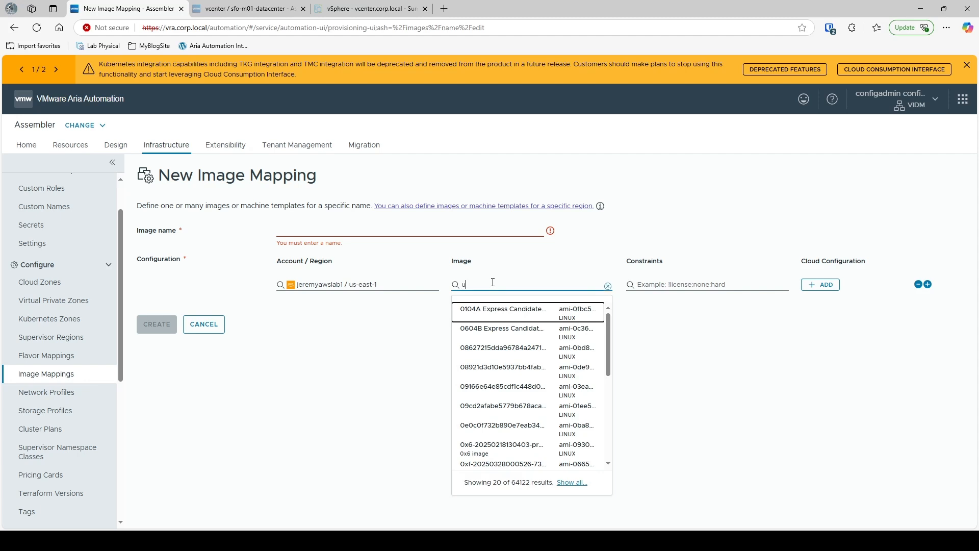
type("bunutu")
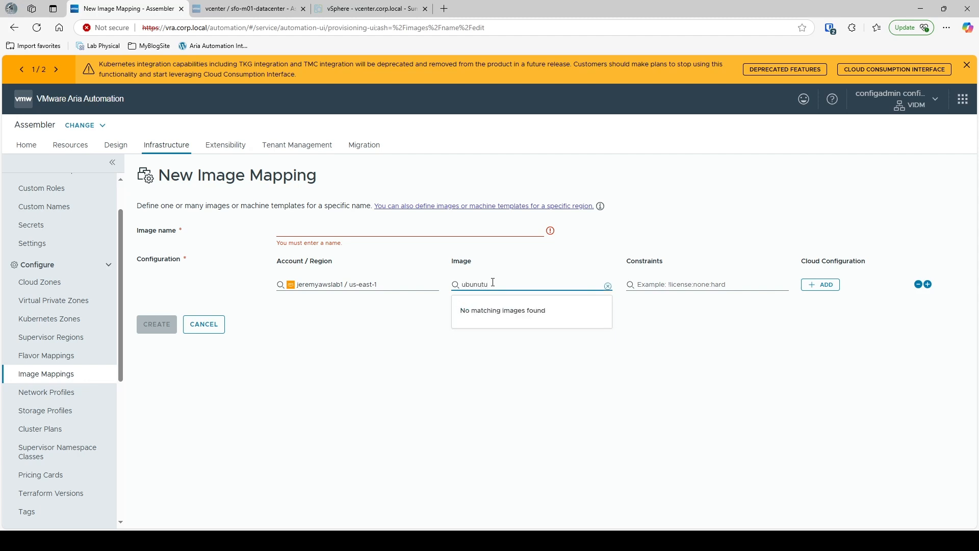
key("BackSpace")
key("BackSpace")
key("BackSpace")
type("tu")
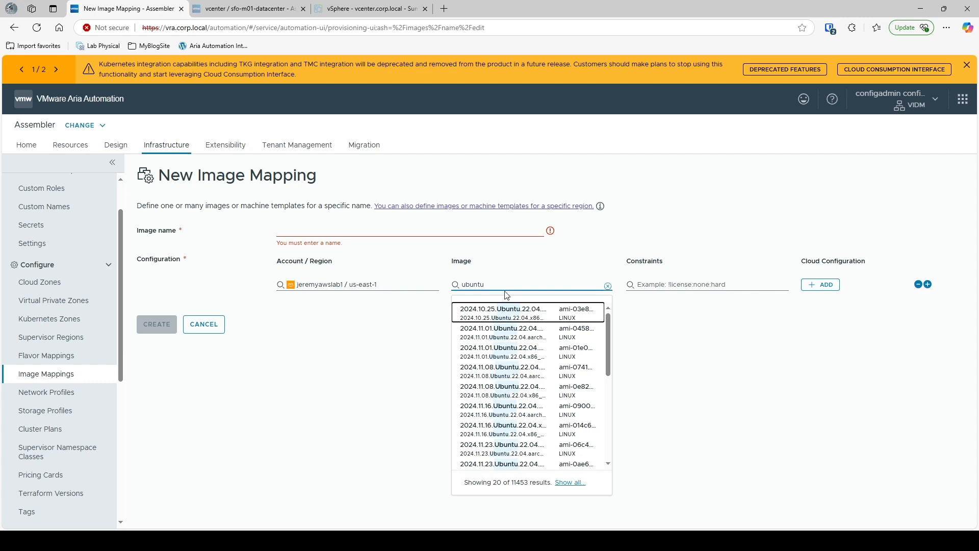
left_click(525, 314)
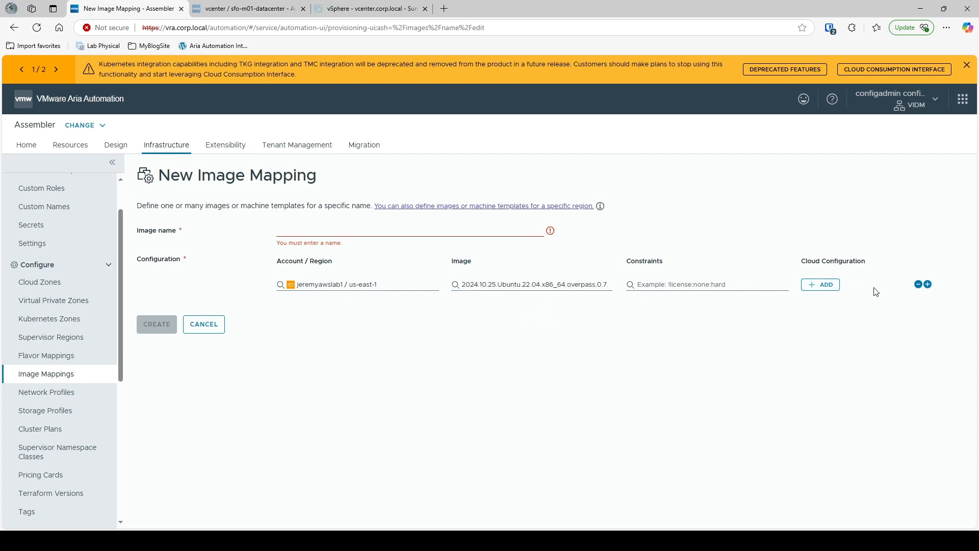
- Add a second configuration entry for vcenter / sfo-m01-datacenter and assign it the ubuntu-24-04 image
left_click(928, 284)
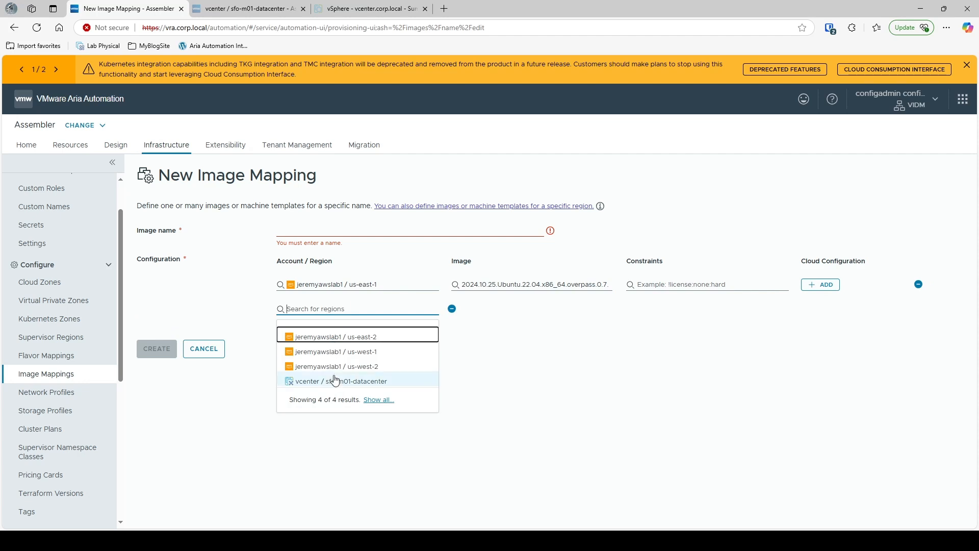
left_click(335, 381)
left_click(519, 312)
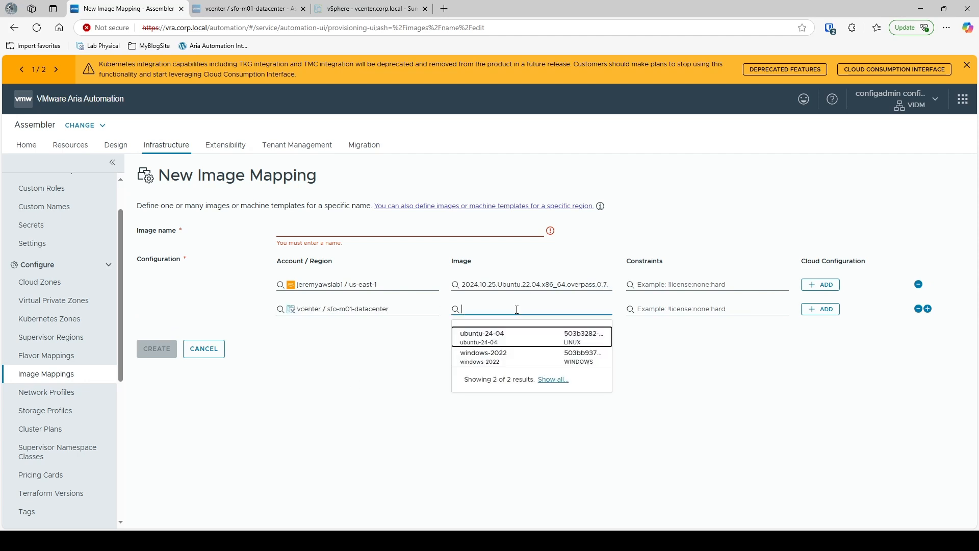
left_click(493, 343)
- Clear the us-east-1 image, search for ubuntu.22 and assign the 2024.10.25 Ubuntu 22.04 x86_64 image
left_click(542, 284)
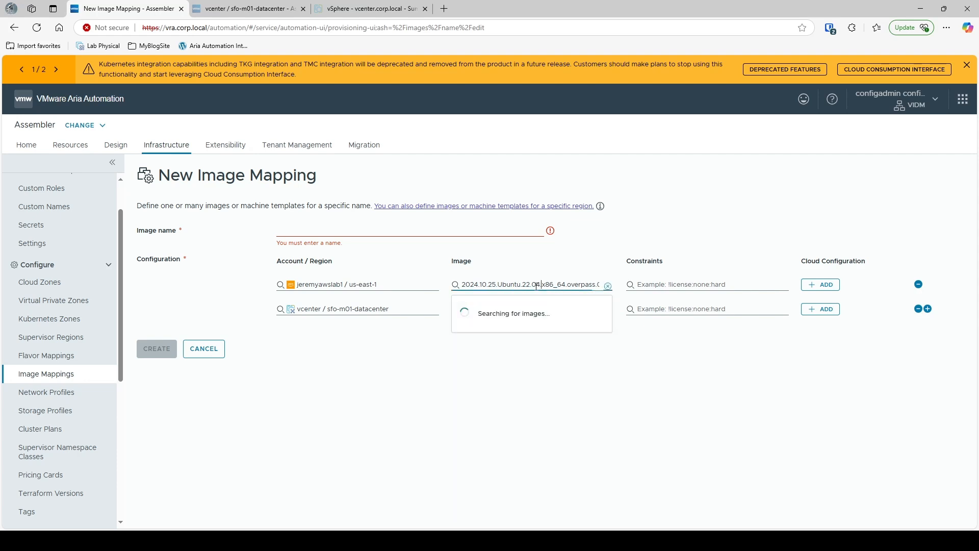
left_click(607, 286)
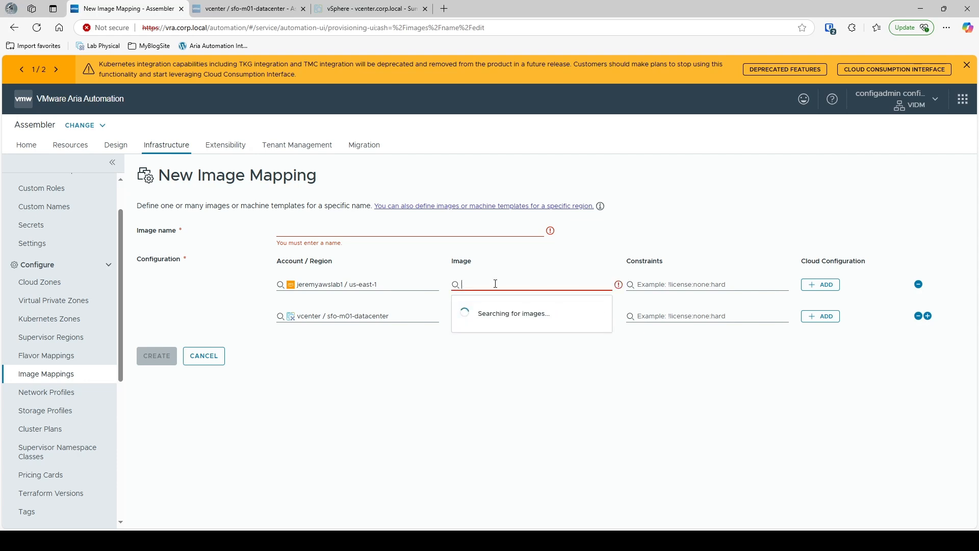
type("ubuntu")
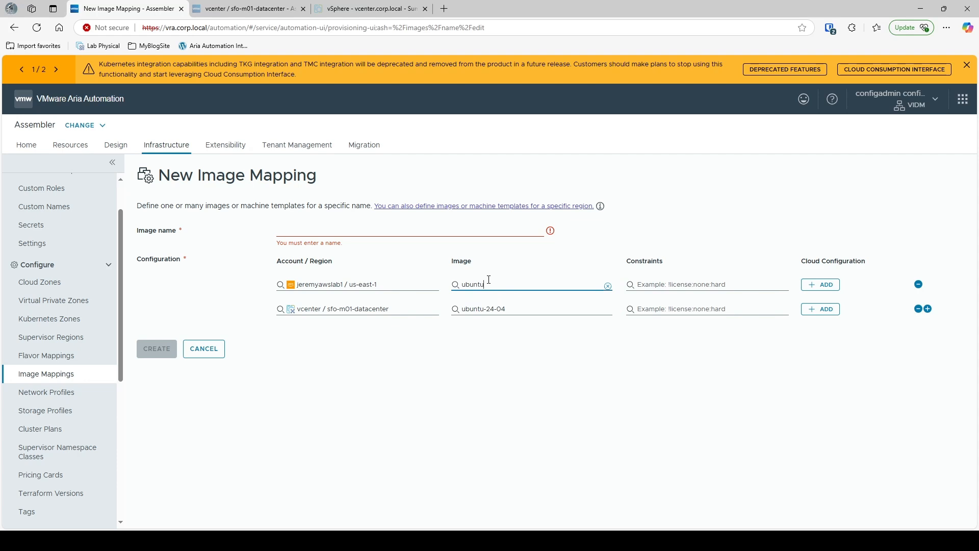
type(".24")
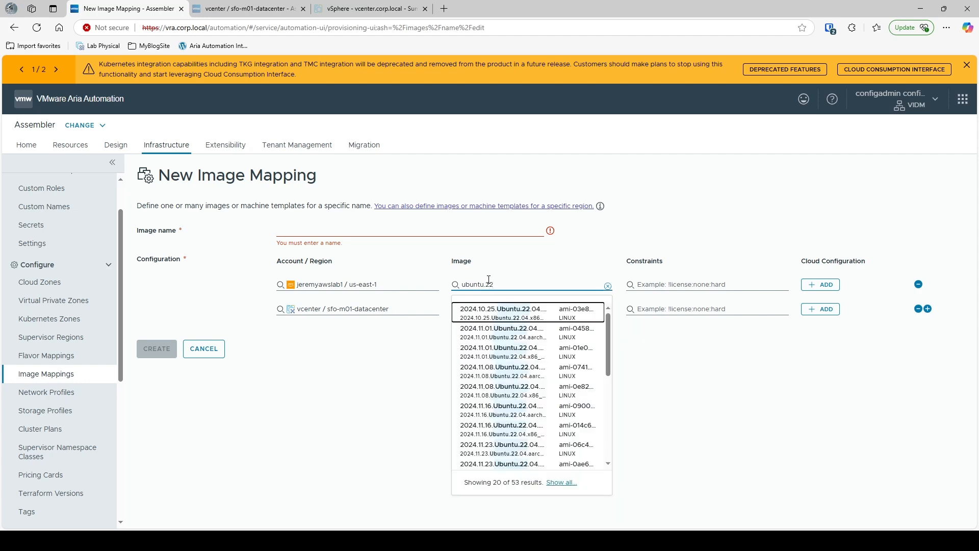
key("Return")
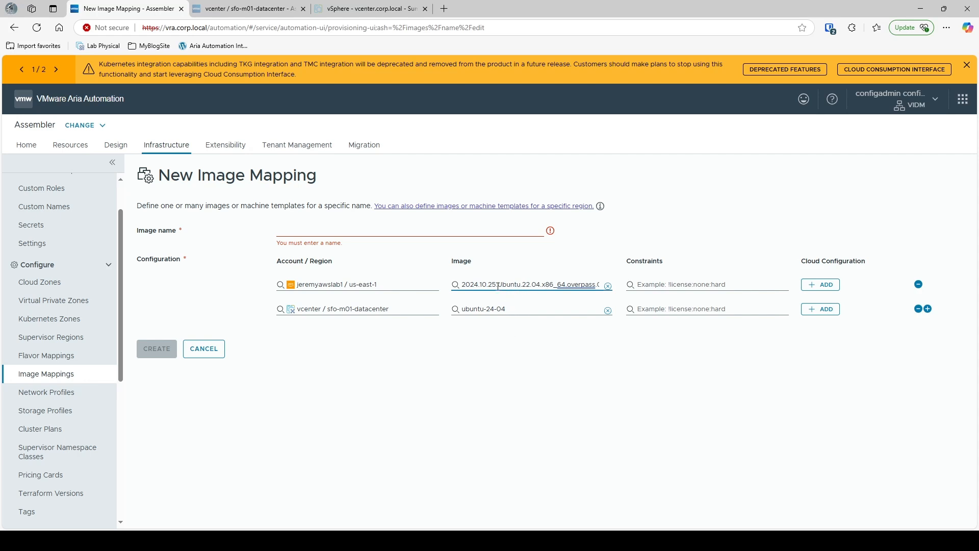
- Name the image mapping "ubuntu 22.04" and create it
left_click(420, 229)
type("ubuntu 22.04")
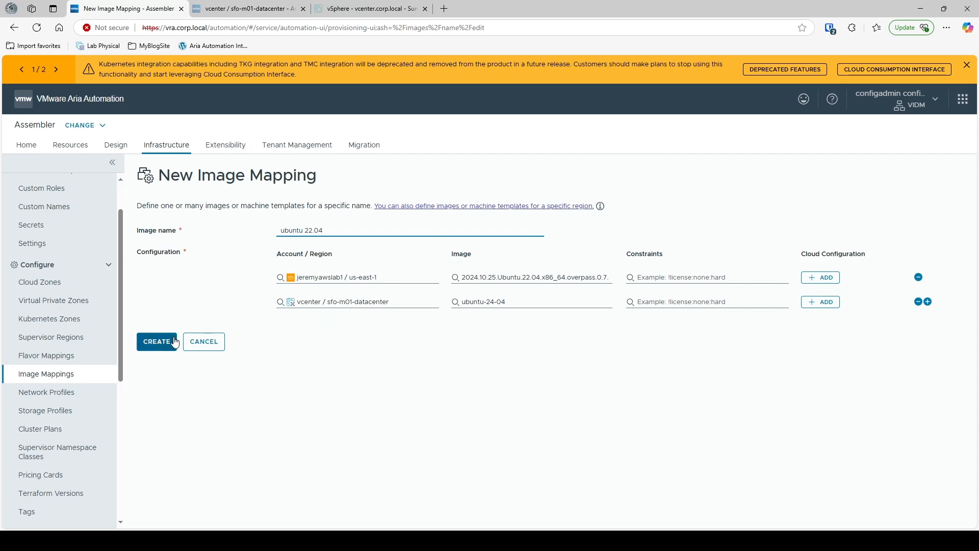
left_click(158, 342)
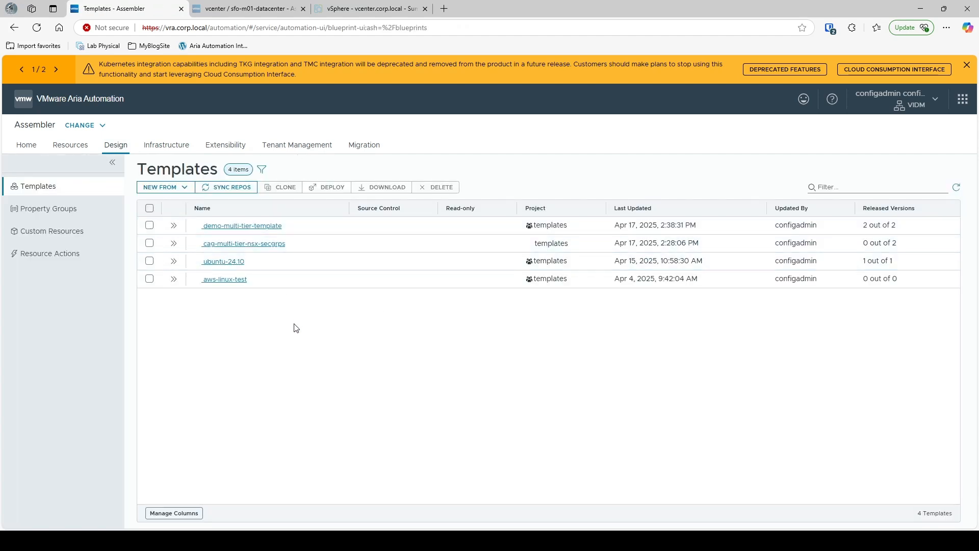
- Open the ubuntu-24.10 cloud template from the Design templates list
left_click(224, 261)
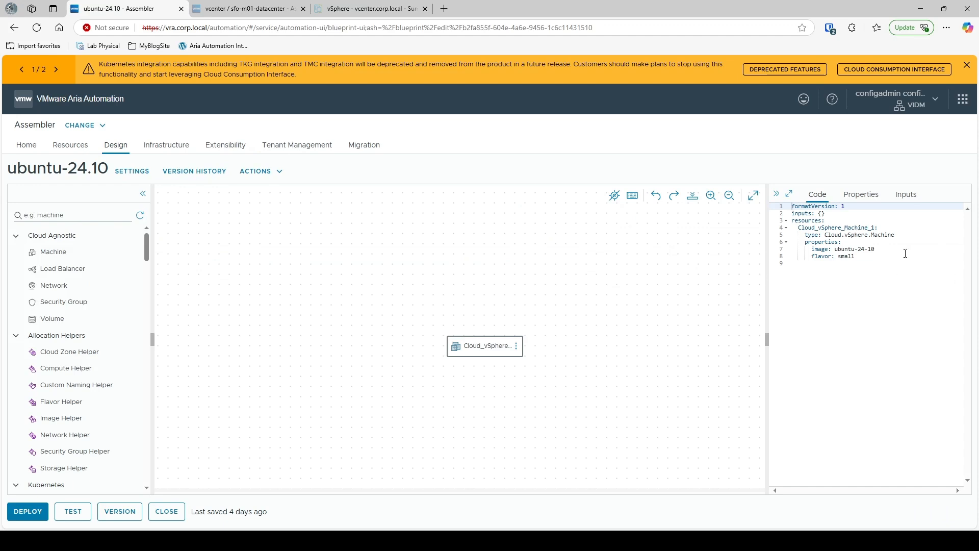
- Change the machine's image property in the template code to ubuntu 22.04 and close the template
left_click_drag(888, 248, 840, 251)
key("BackSpace")
key("BackSpace")
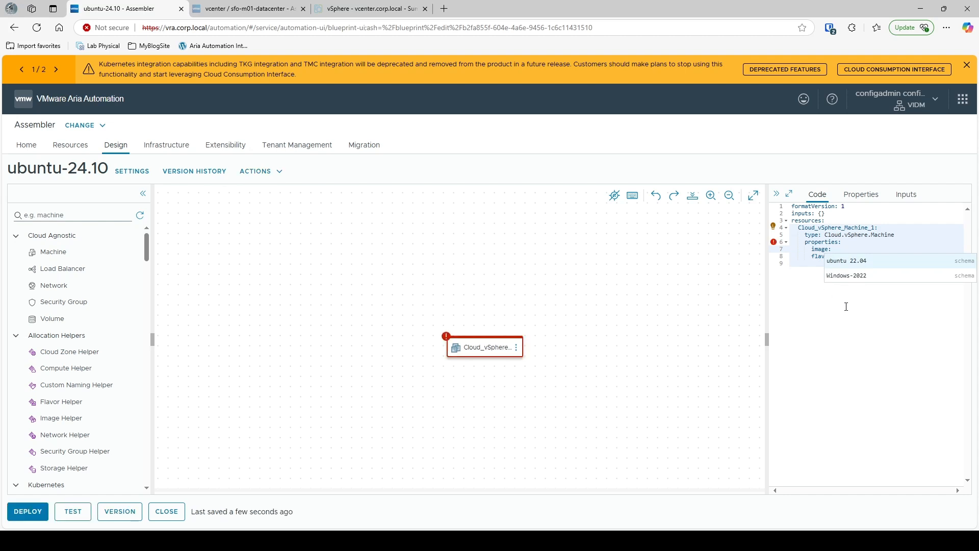
left_click(837, 257)
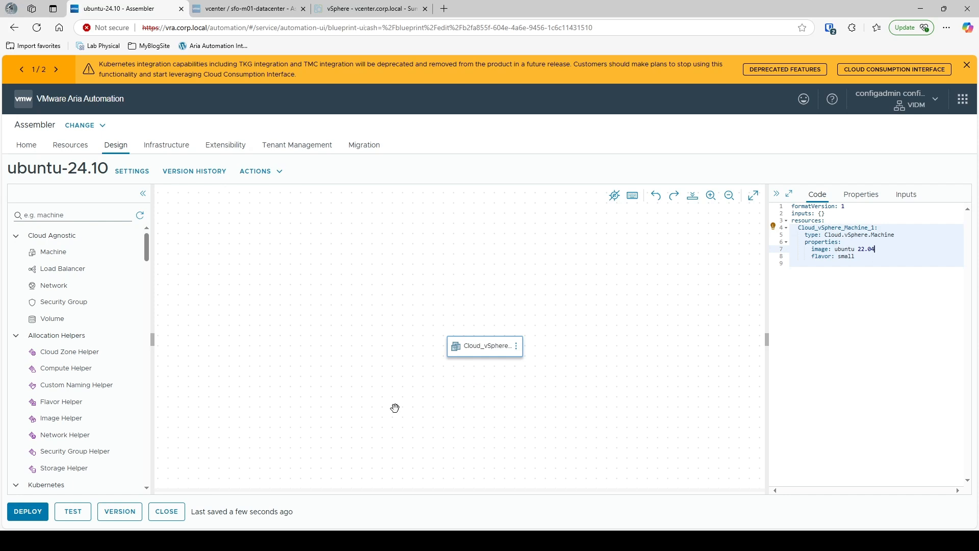
left_click(169, 511)
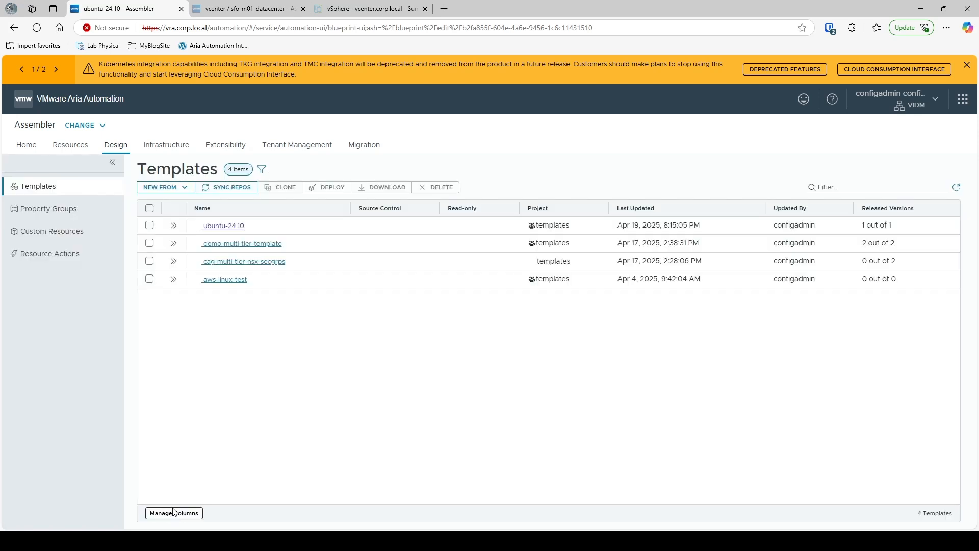
- Open the "small" flavor mapping from the Infrastructure flavor mappings
left_click(166, 148)
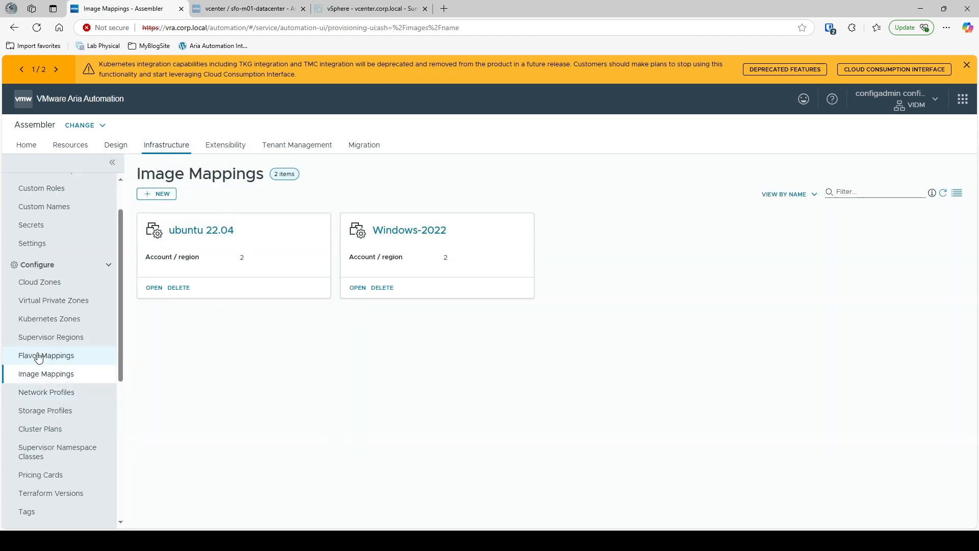
left_click(39, 357)
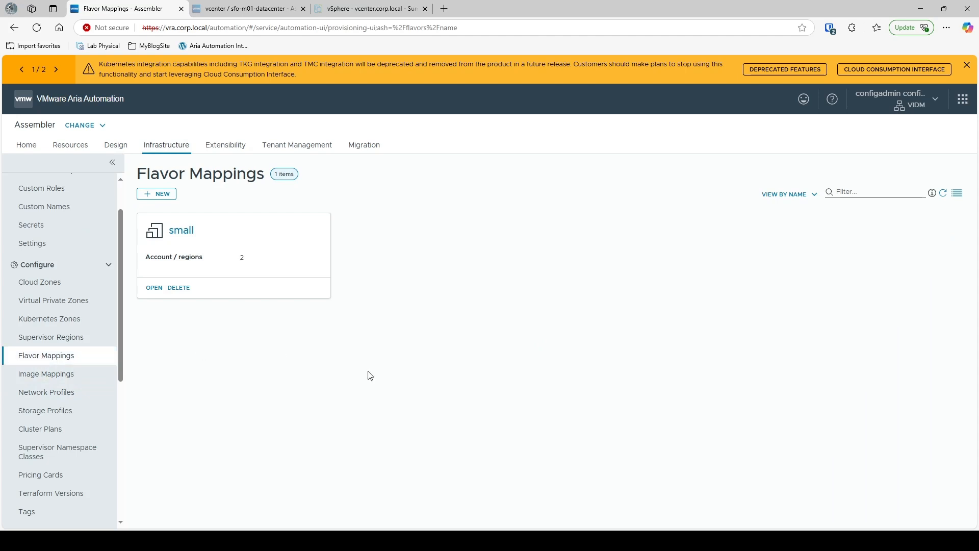
left_click(176, 233)
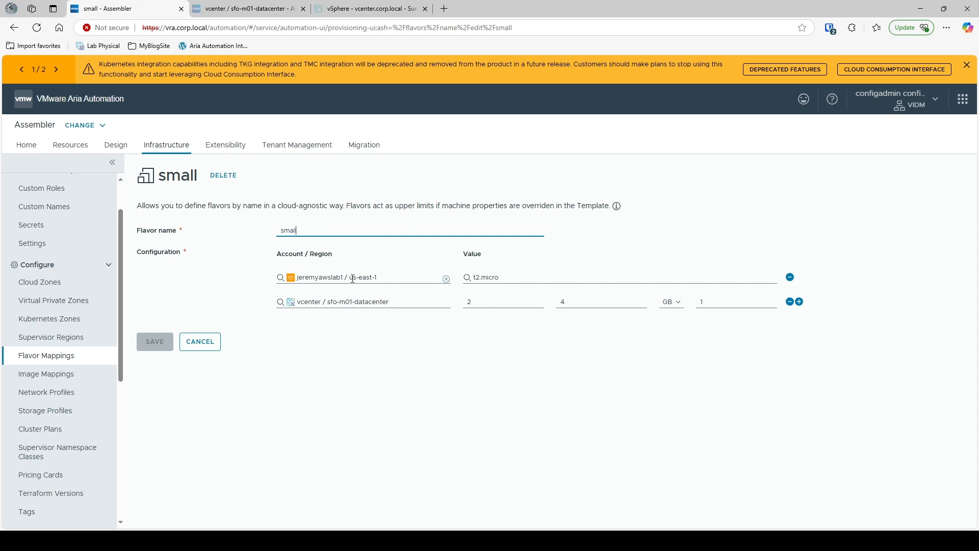
- Clear the us-east-1 flavor value, search the available flavors for "small" and empty the search
left_click(510, 277)
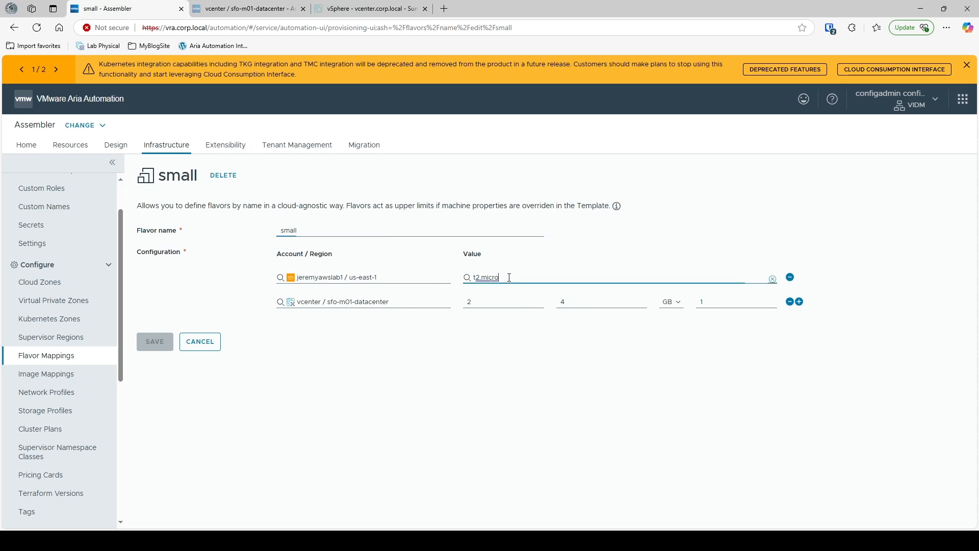
left_click(772, 279)
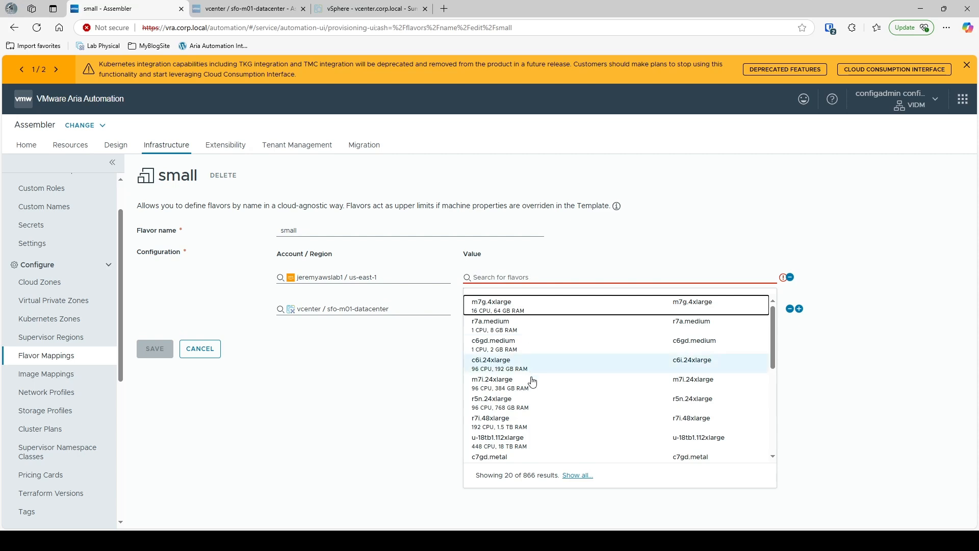
type("sm")
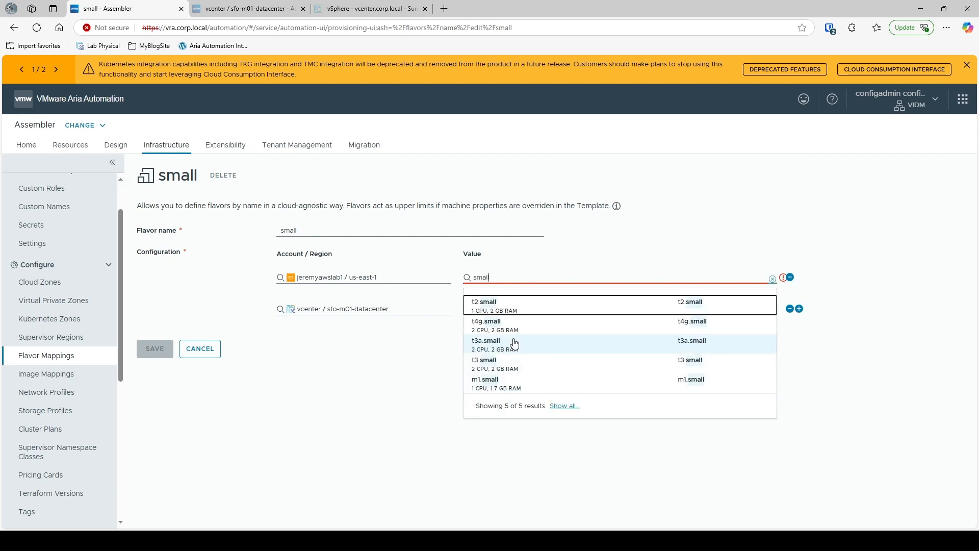
type("all")
key("BackSpace")
key("BackSpace")
key("BackSpace")
key("BackSpace")
key("BackSpace")
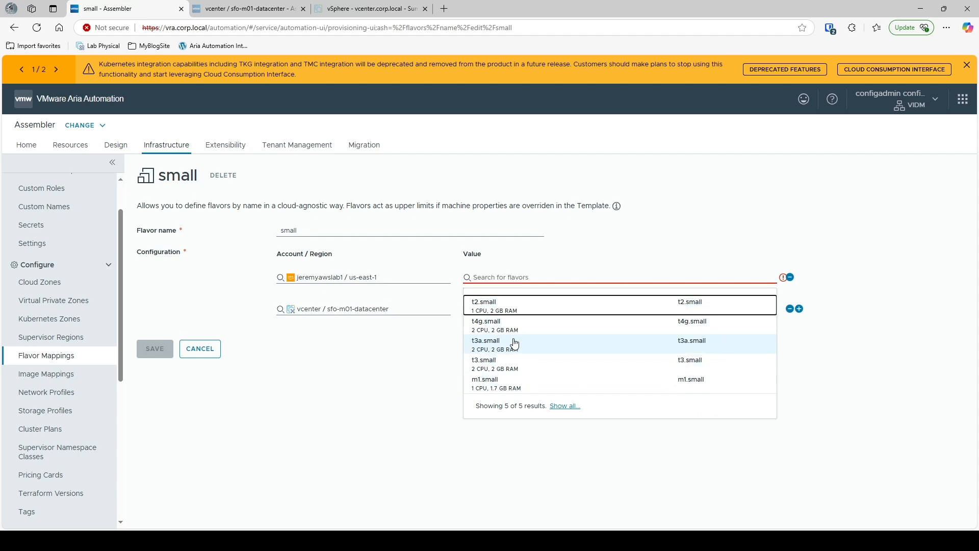
- Assign the t2.micro flavor to the us-east-1 entry and save the small flavor mapping
type("t2.mic")
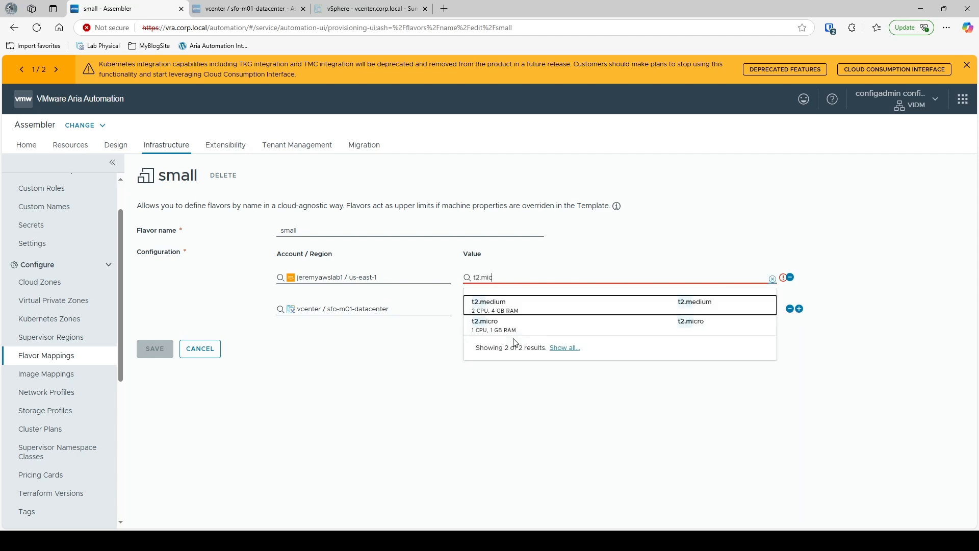
left_click(498, 309)
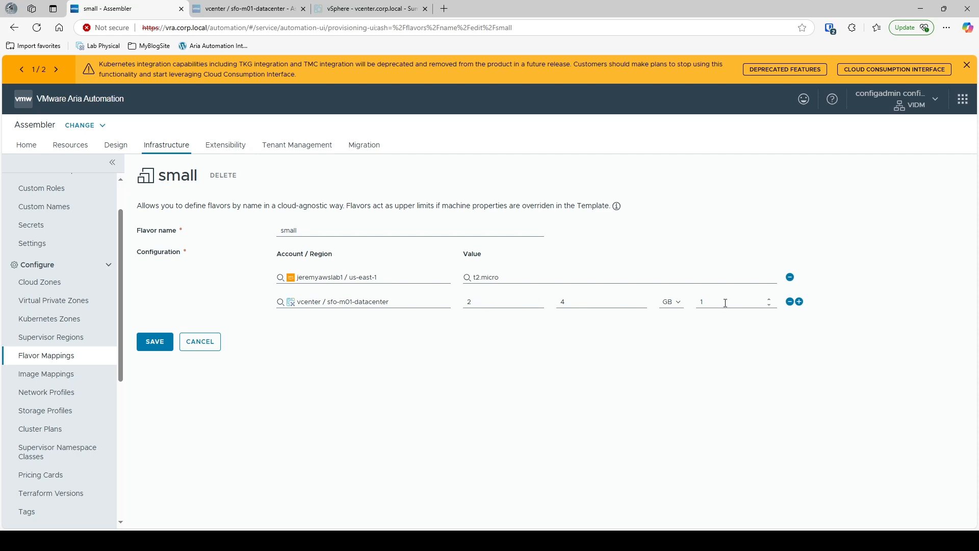
left_click(748, 303)
left_click(159, 343)
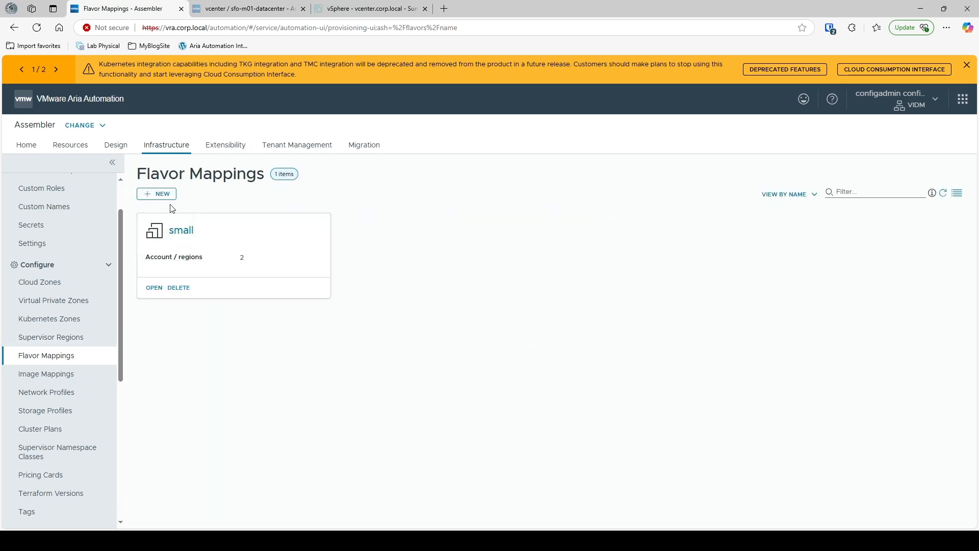
- Start a new flavor mapping named "medium" with the AWS us-east-1 region as its first entry
left_click(156, 194)
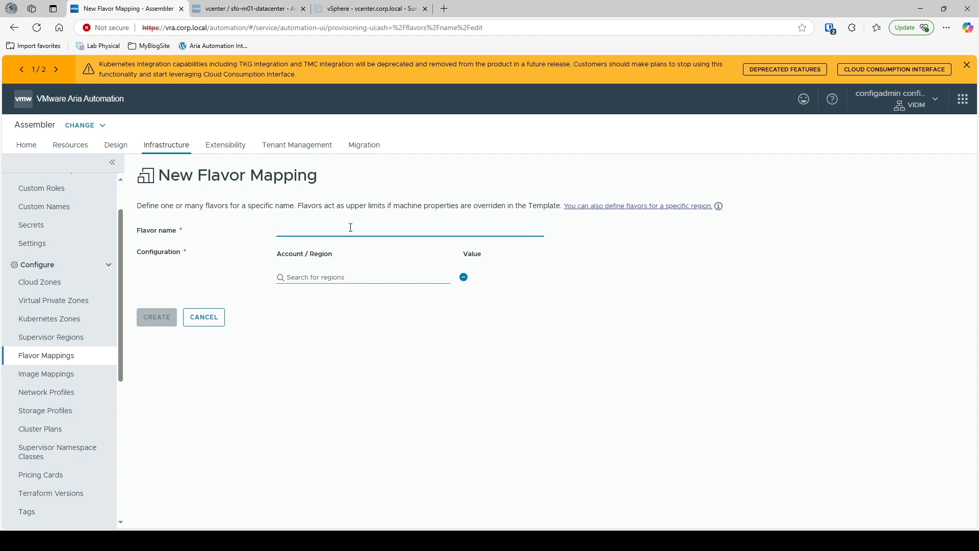
type("medium")
left_click(306, 277)
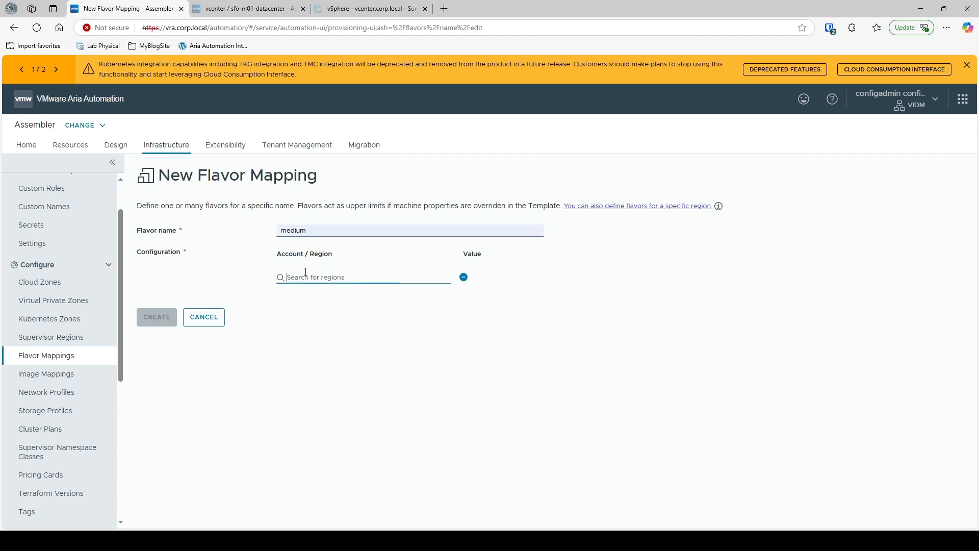
left_click(332, 304)
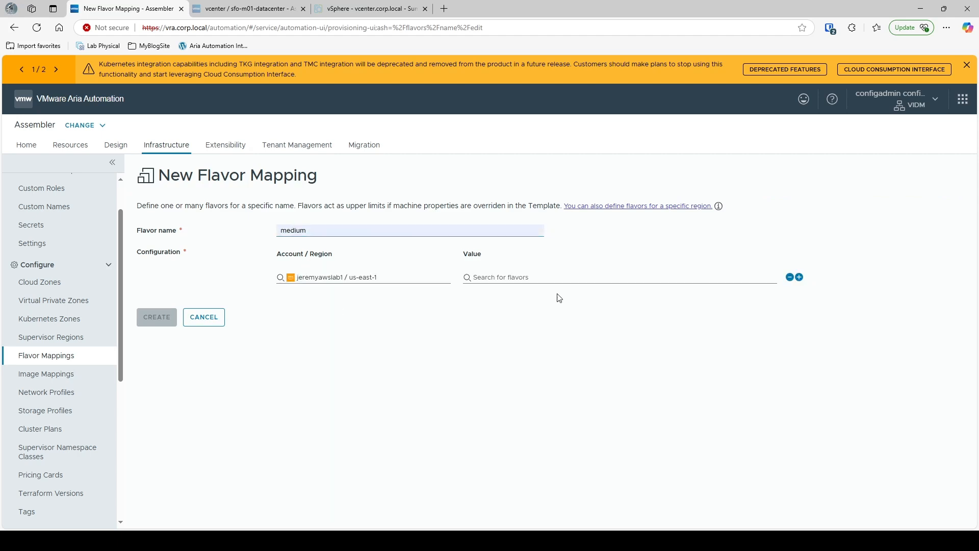
- Search for t2.med and assign the t2.medium flavor to the us-east-1 entry
left_click(496, 276)
type("medium")
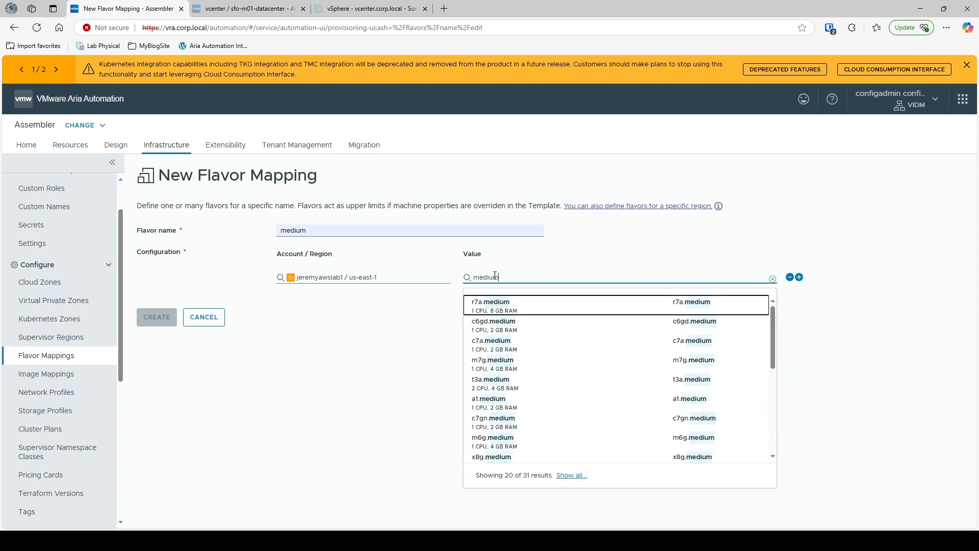
key("BackSpace")
key("BackSpace")
key("BackSpace")
type("t2")
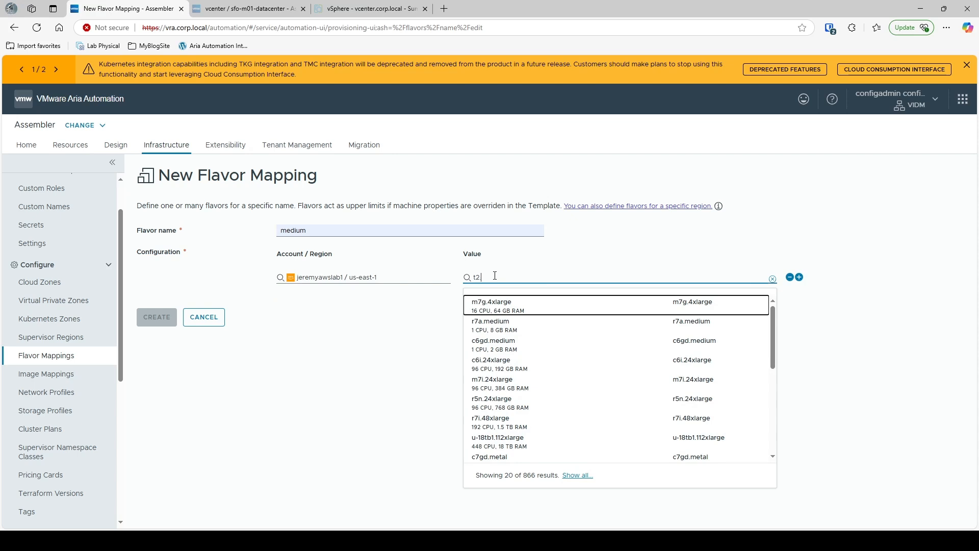
type(".med")
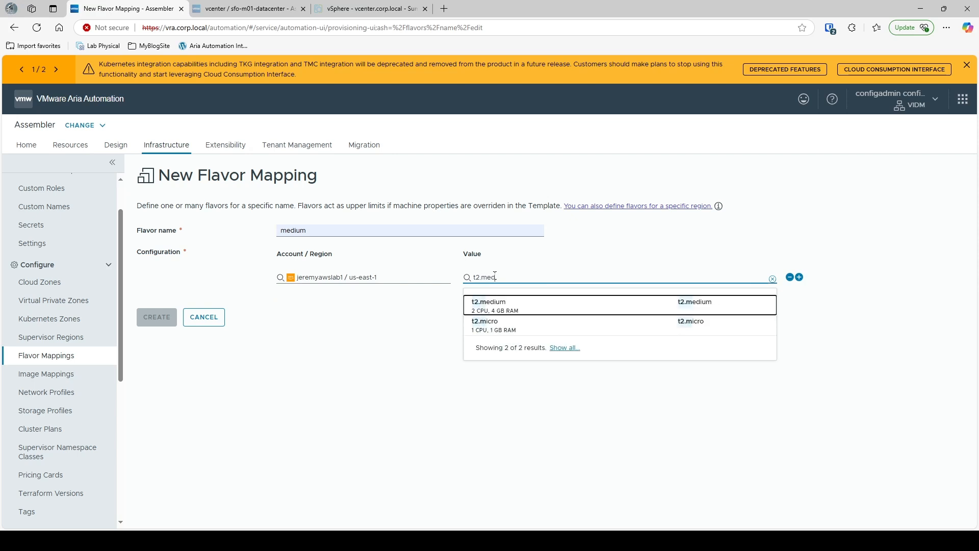
left_click(479, 306)
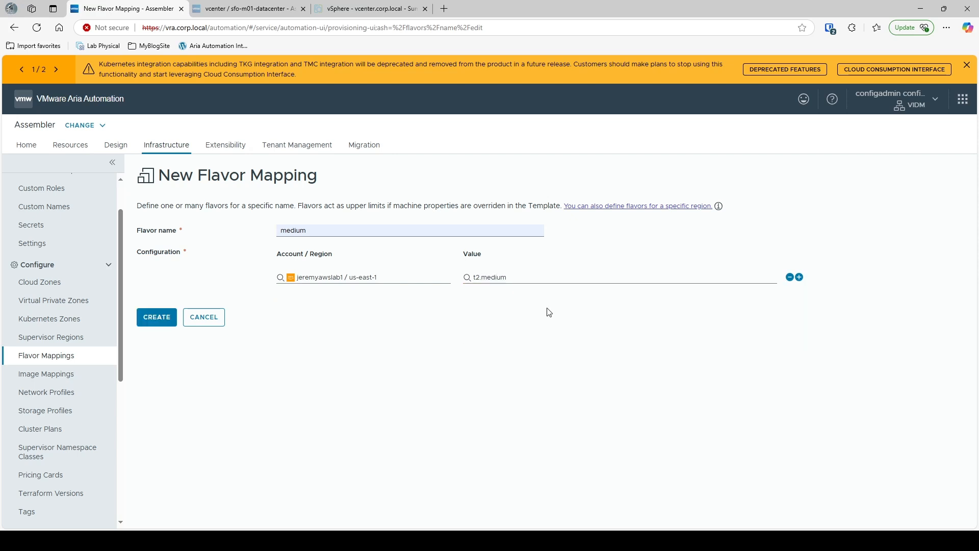
- Add a vcenter / sfo-m01-datacenter entry with 4 CPUs, 8 GB of memory and 2 cores per socket
left_click(800, 277)
left_click(330, 303)
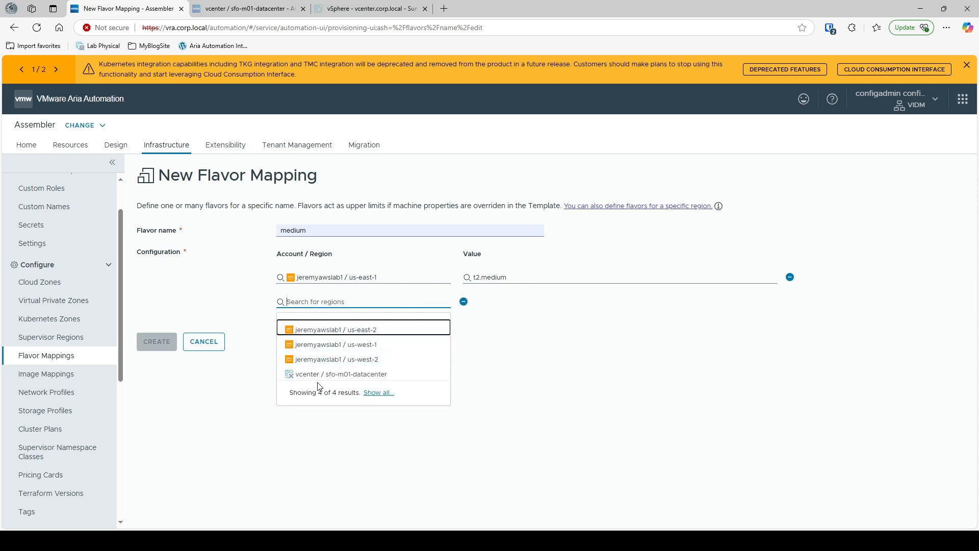
left_click(347, 374)
left_click(489, 301)
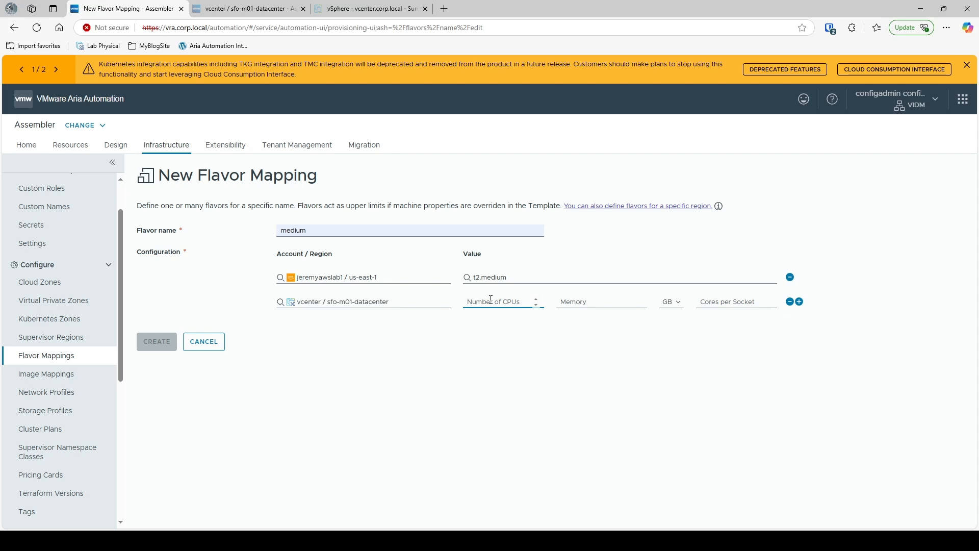
type("4")
left_click(587, 303)
type("8")
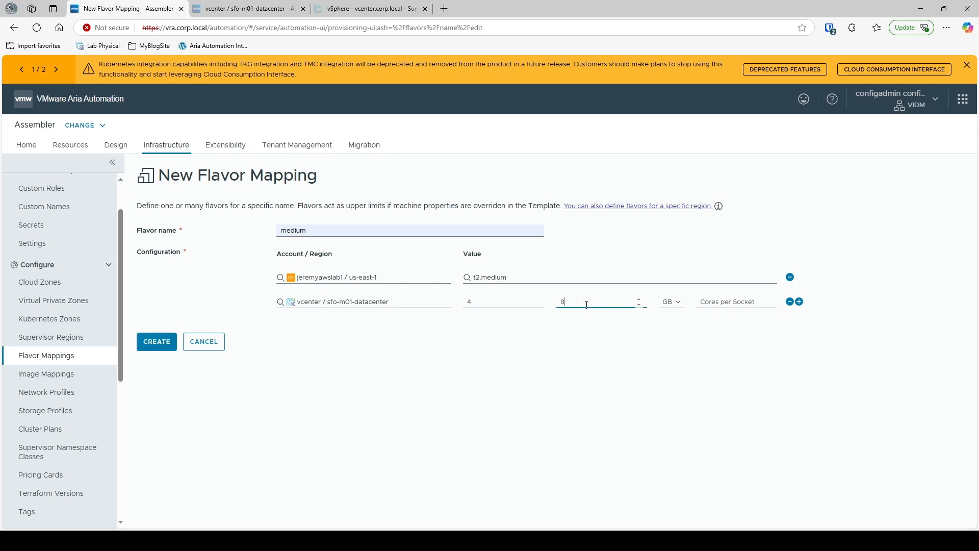
key("Tab")
left_click(737, 300)
type("2")
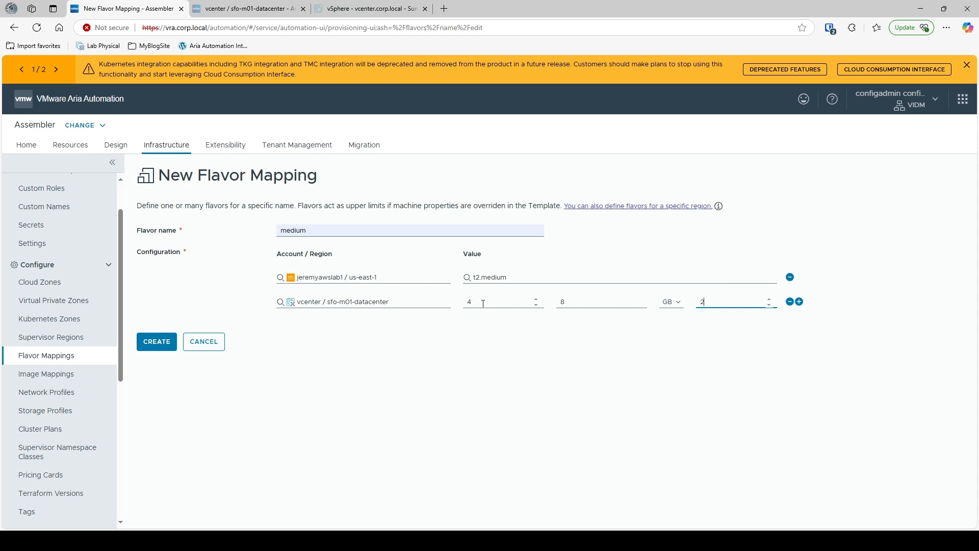
- Clear the cores per socket value of the vCenter entry and create the medium flavor mapping
double_click(705, 302)
key("BackSpace")
left_click(158, 343)
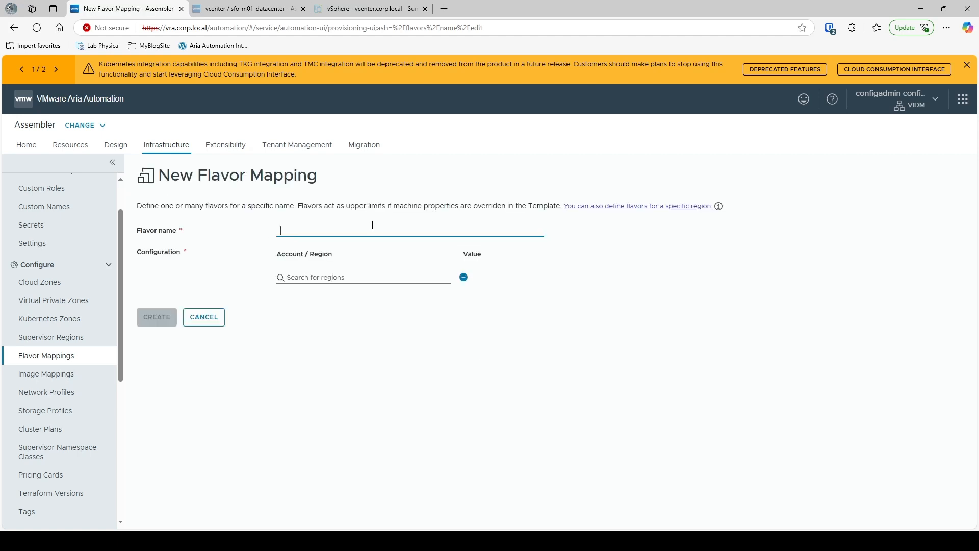
- Name the new flavor mapping "large" and add entries for AWS us-east-1, AWS us-east-2 and vcenter / sfo-m01-datacenter
type("large")
left_click(350, 275)
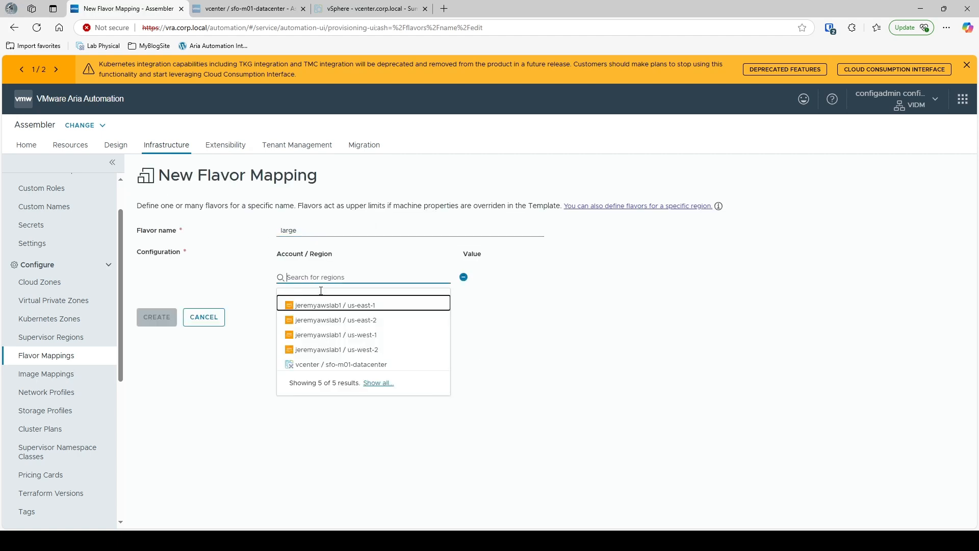
left_click(326, 307)
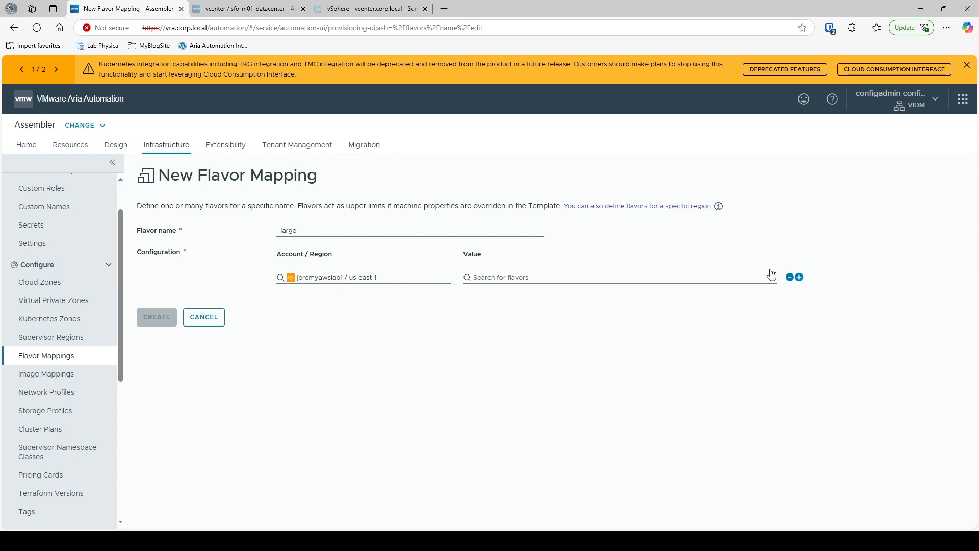
left_click(800, 277)
left_click(345, 301)
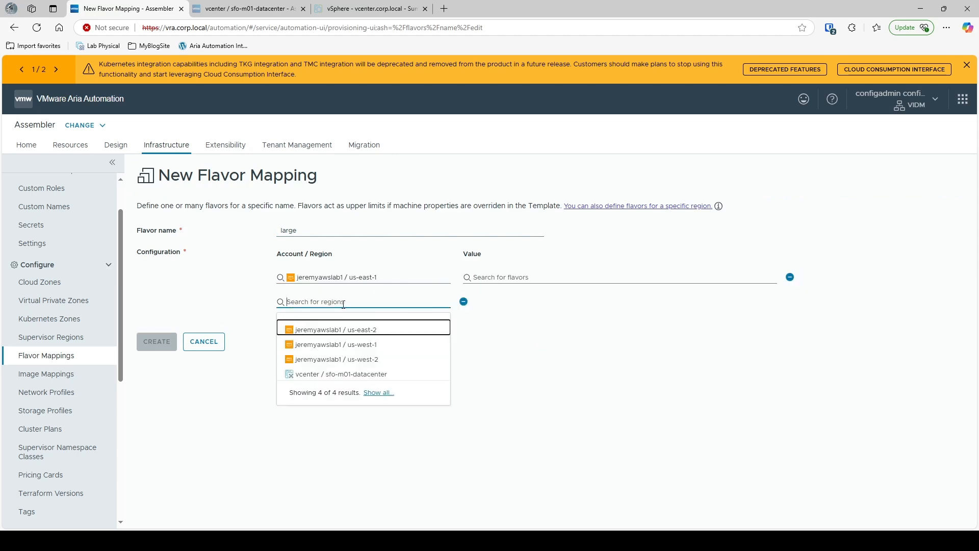
left_click(331, 335)
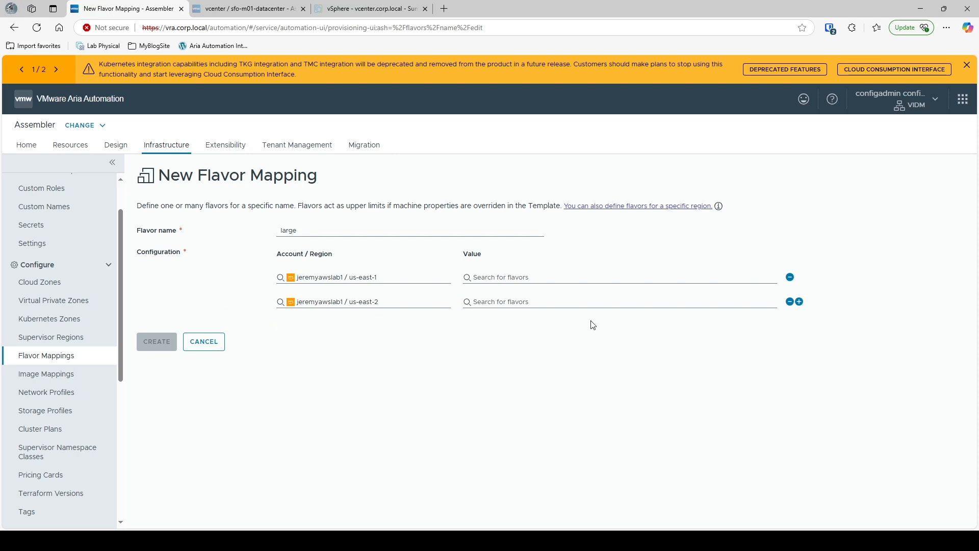
left_click(800, 302)
left_click(342, 329)
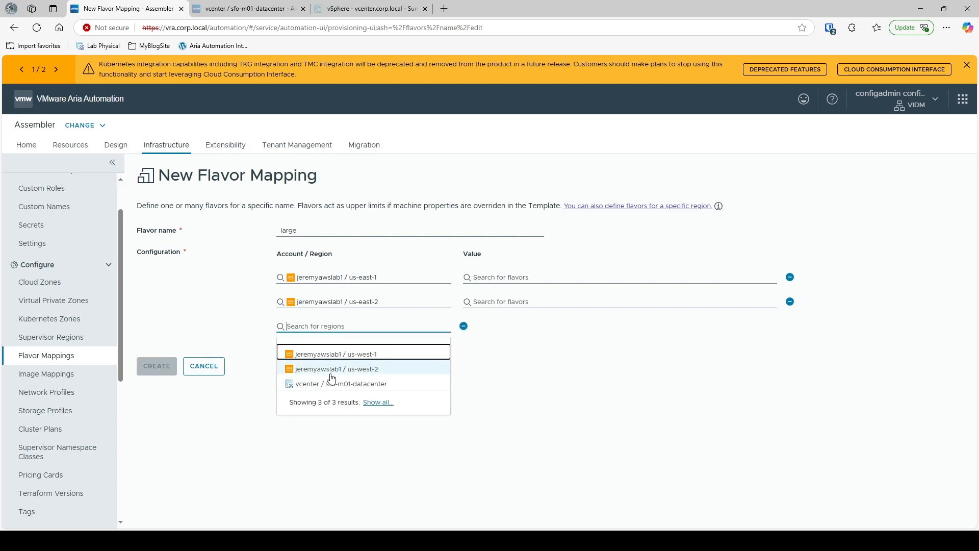
left_click(327, 386)
- Search for t2.lar and assign the t2.large flavor to the us-east-1 entry
left_click(500, 280)
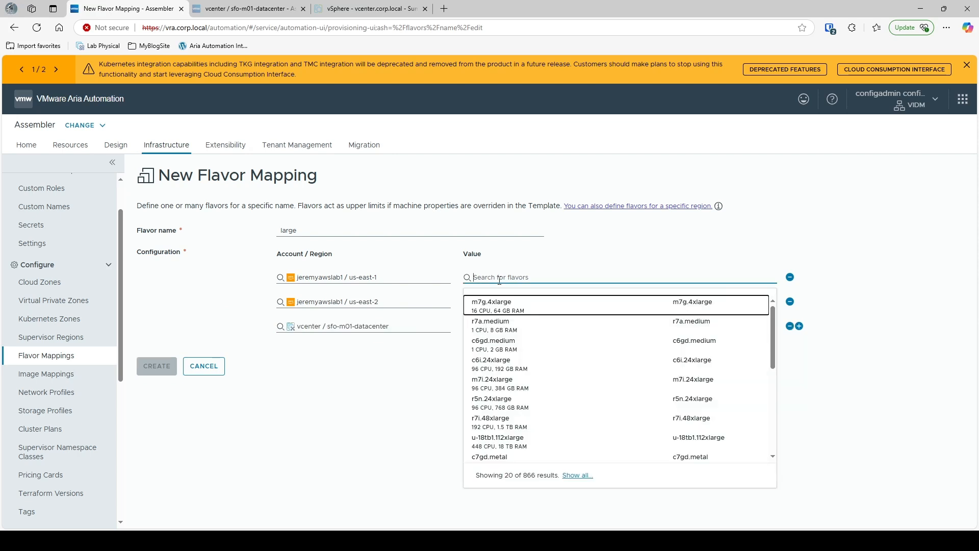
type("t2.lar")
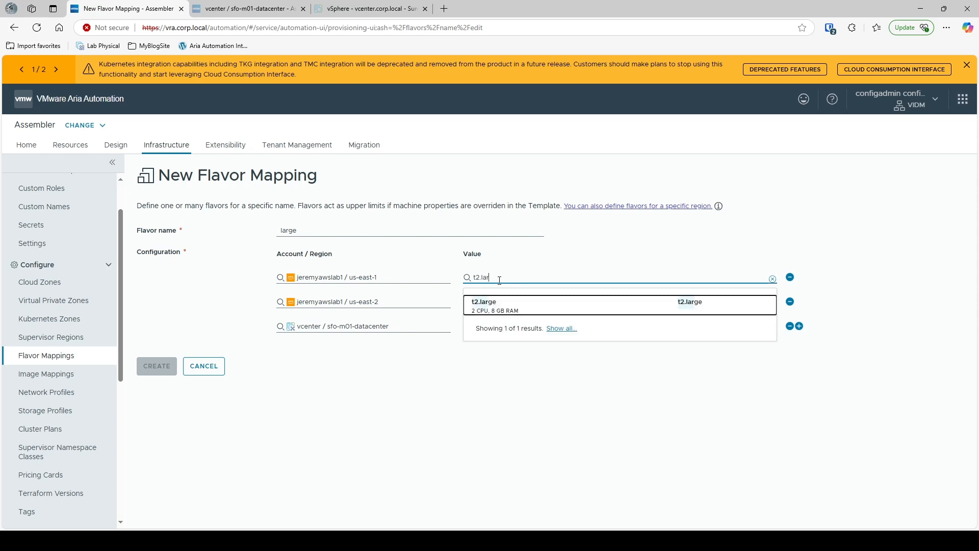
left_click(490, 305)
- Assign the t2.large flavor to the us-east-1 entry and m7g.large to the us-east-2 entry
left_click(503, 301)
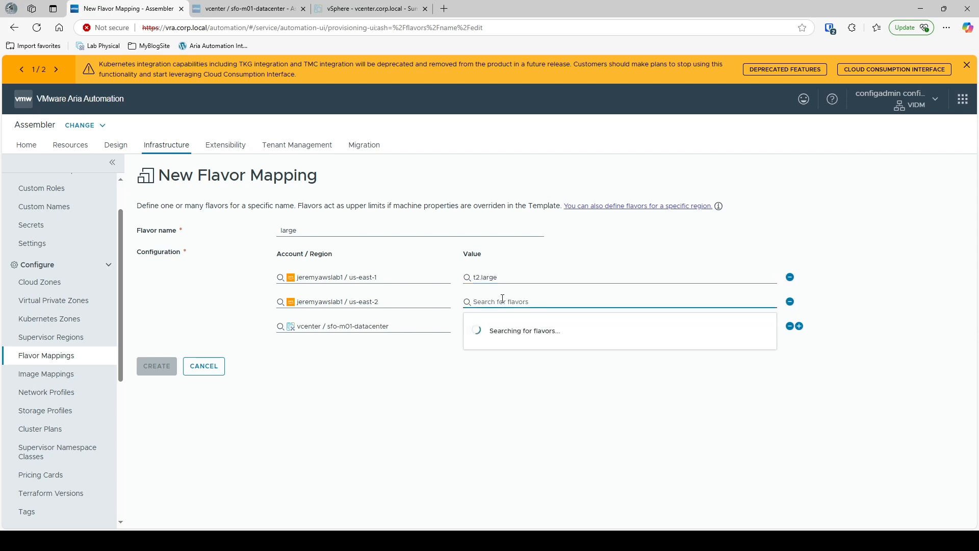
type("m2")
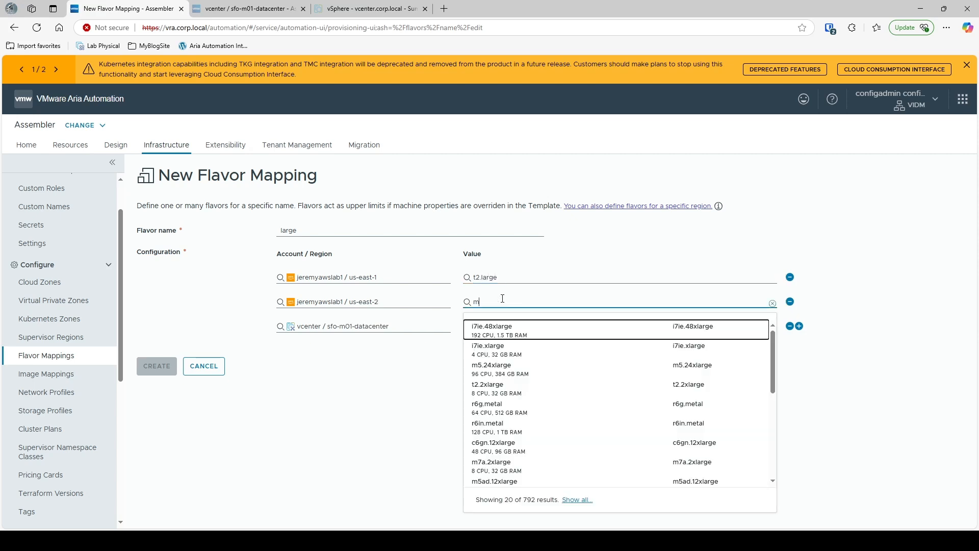
key("BackSpace")
key("BackSpace")
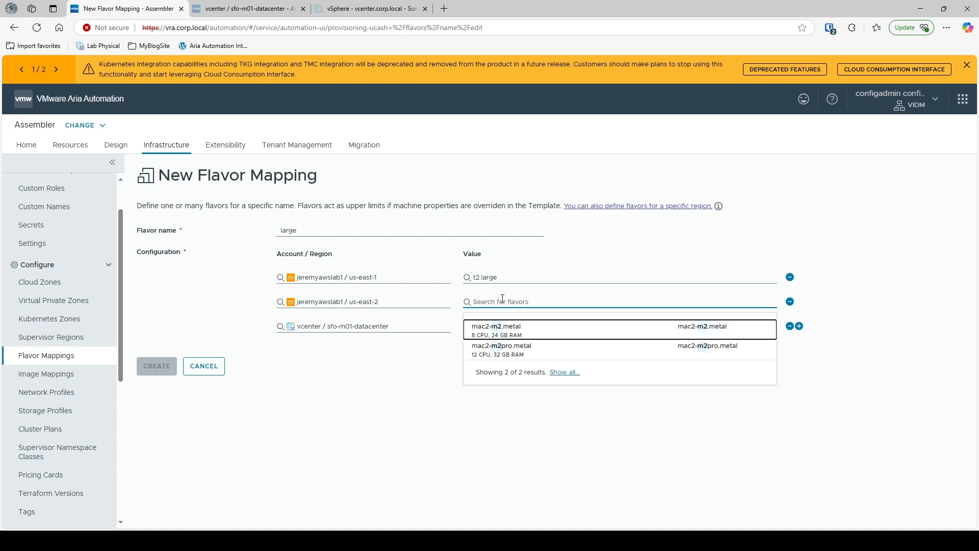
type("r")
key("BackSpace")
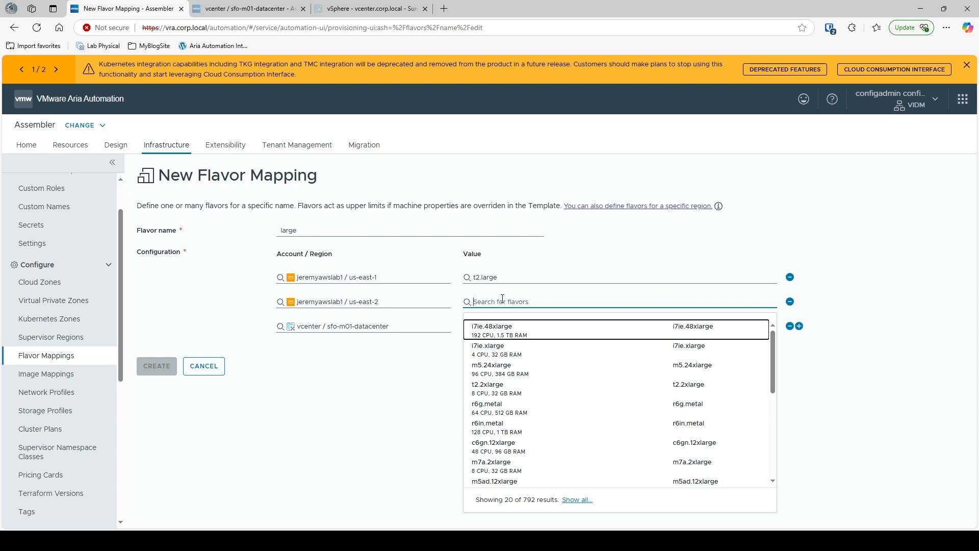
type("m7")
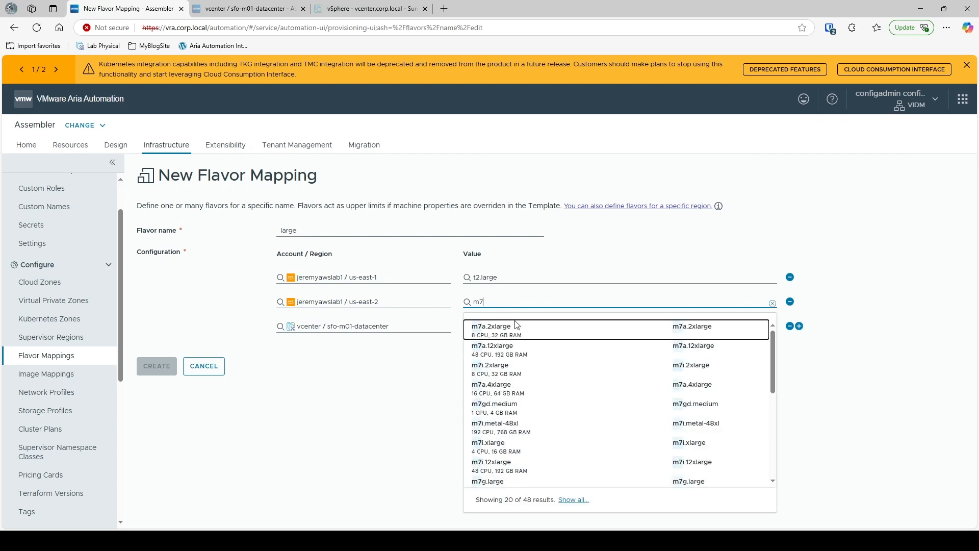
scroll(541, 385, "down", 2)
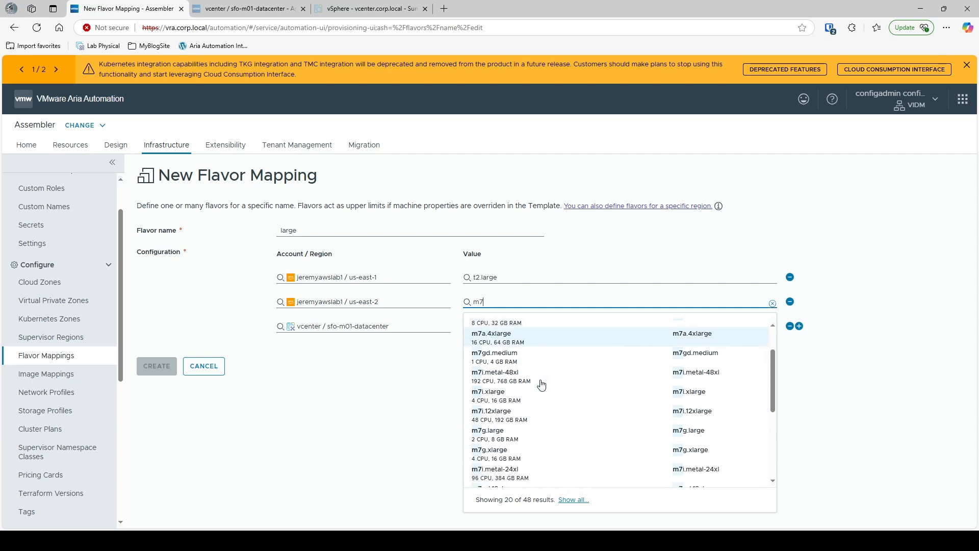
left_click(596, 435)
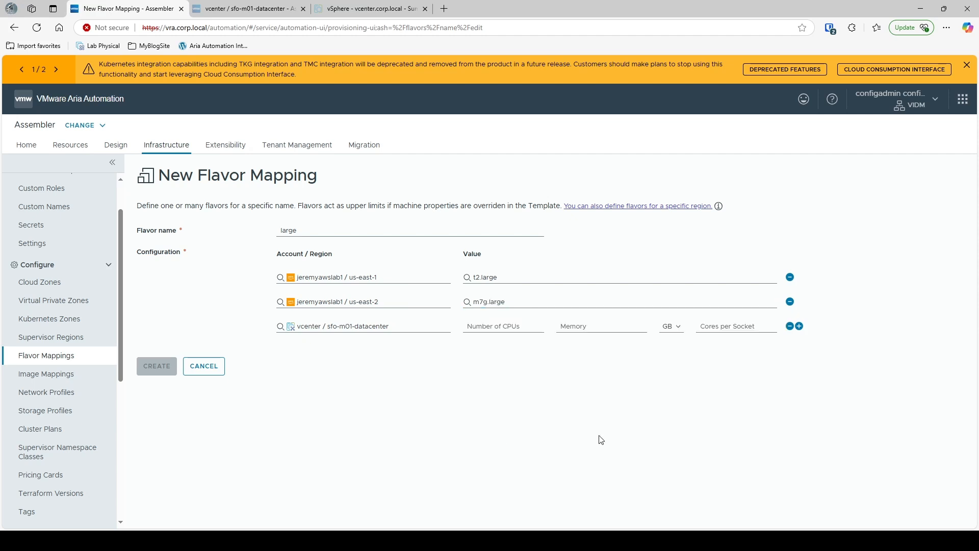
- Set the vcenter / sfo-m01-datacenter entry to 8 CPUs and 16 GB of memory and create the large flavor mapping
left_click(505, 331)
type("8")
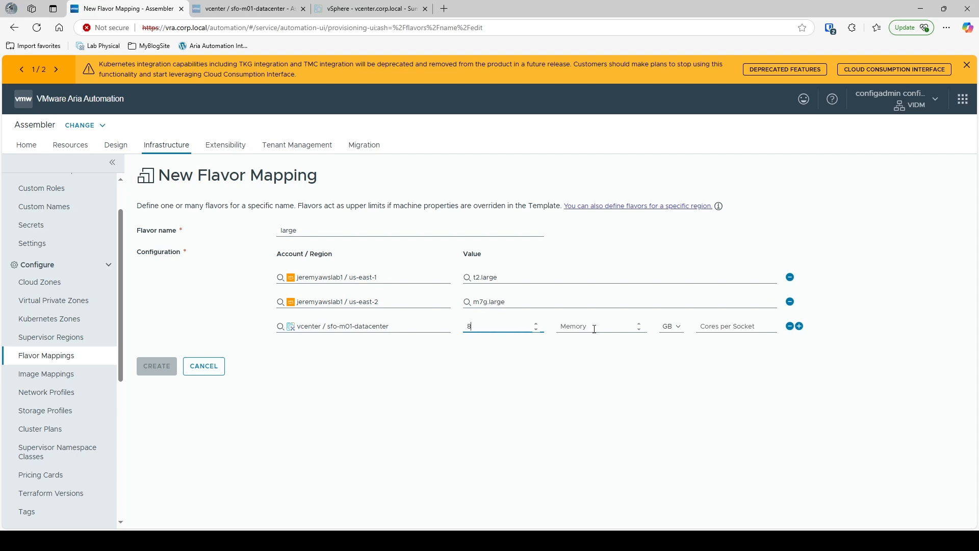
left_click(595, 329)
type("16")
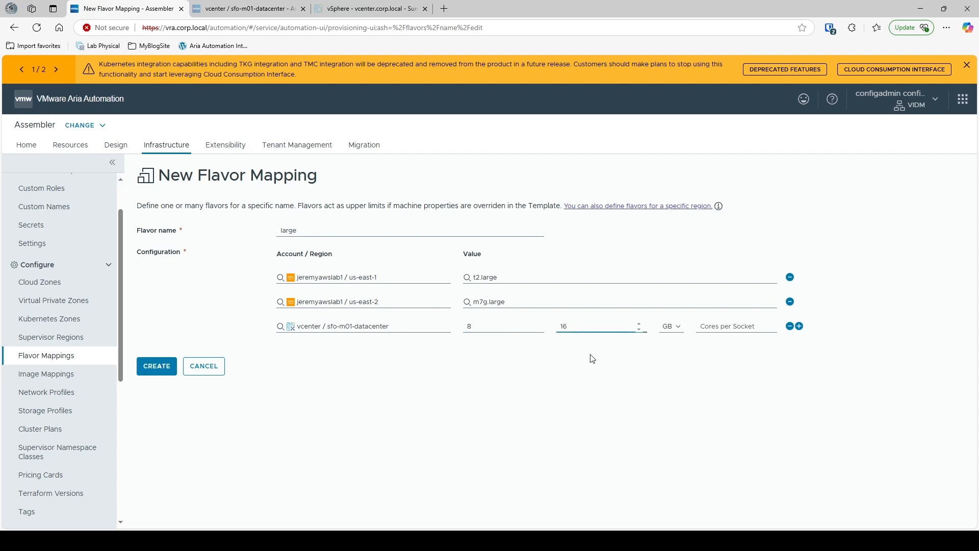
left_click(156, 366)
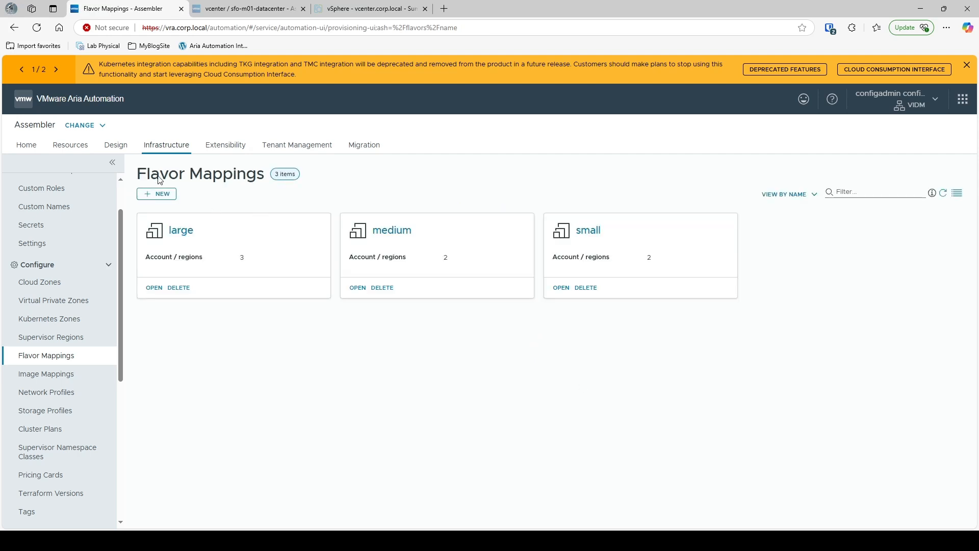
- In the ubuntu-24.10 template, clear the vSphere machine's flavor, choose small from the suggested flavors, and close the template
left_click(115, 147)
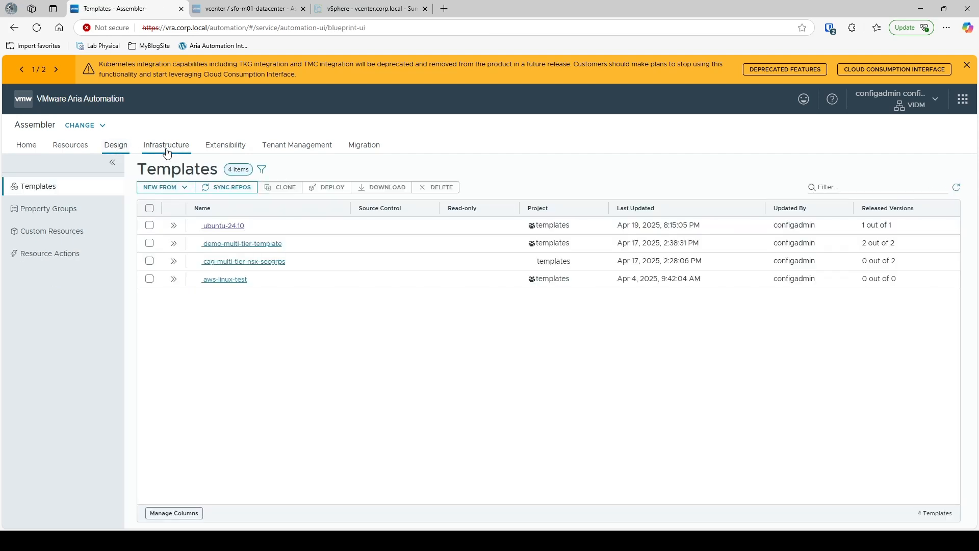
left_click(235, 224)
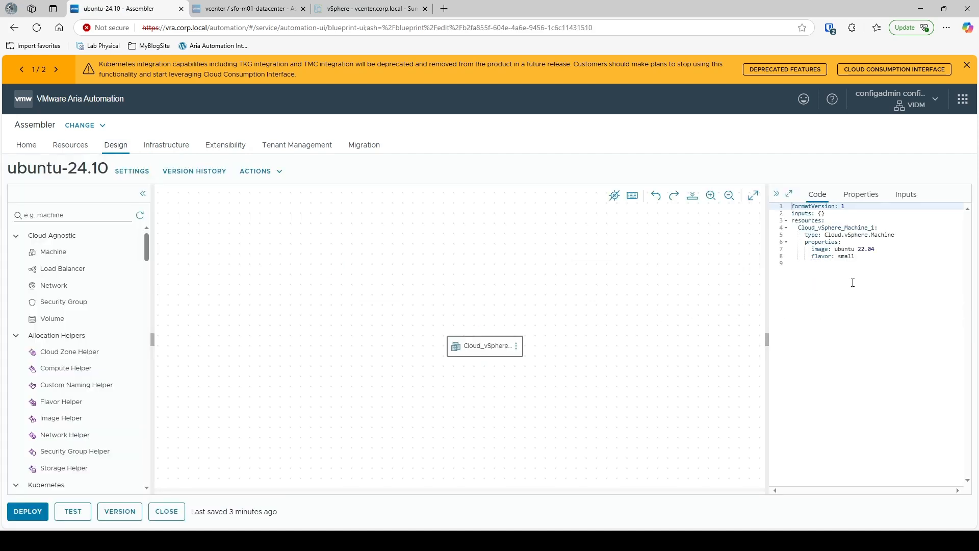
left_click(852, 258)
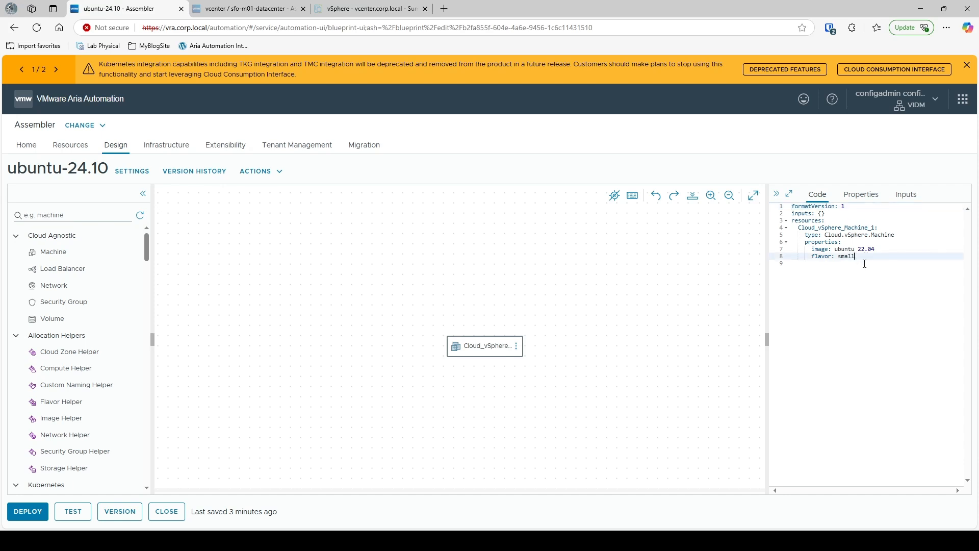
key("BackSpace")
key("ctrl+space")
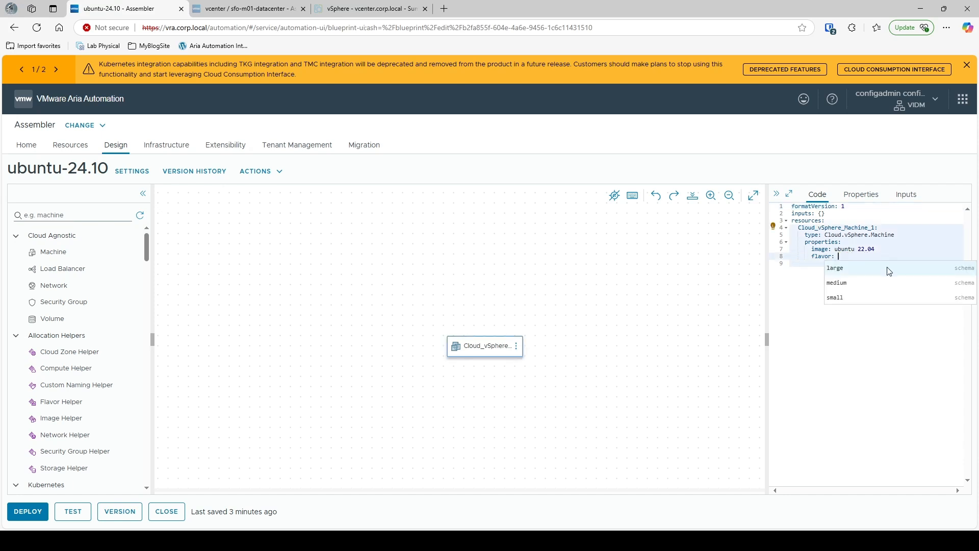
left_click(843, 298)
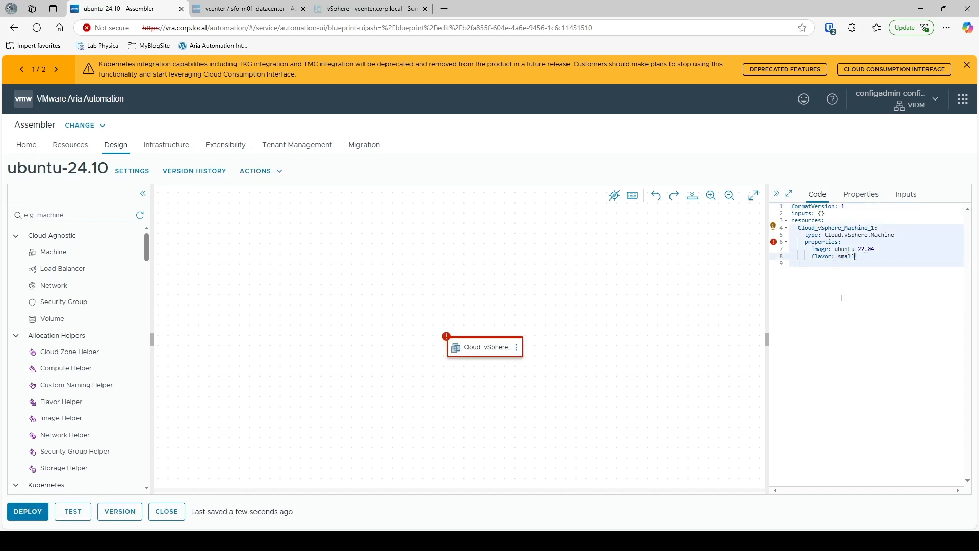
left_click(172, 517)
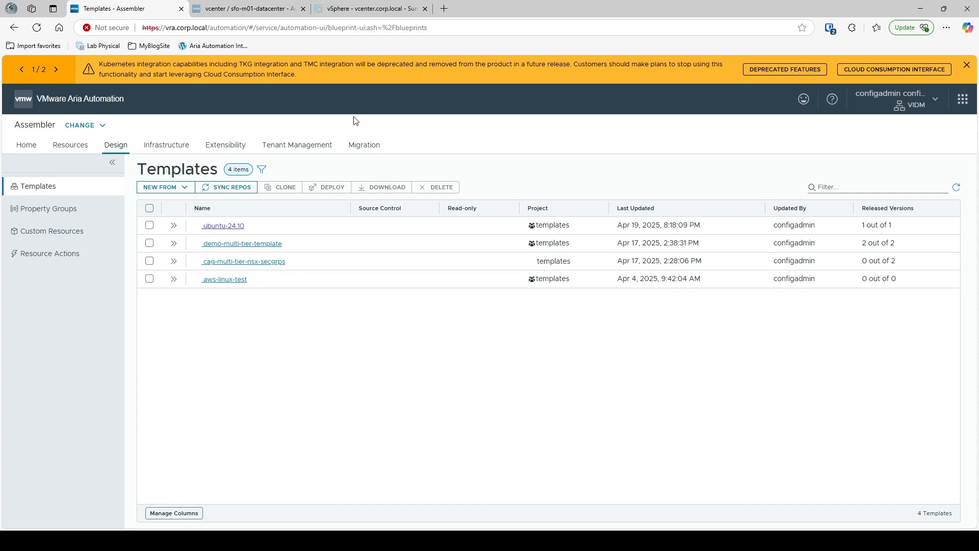
left_click(118, 147)
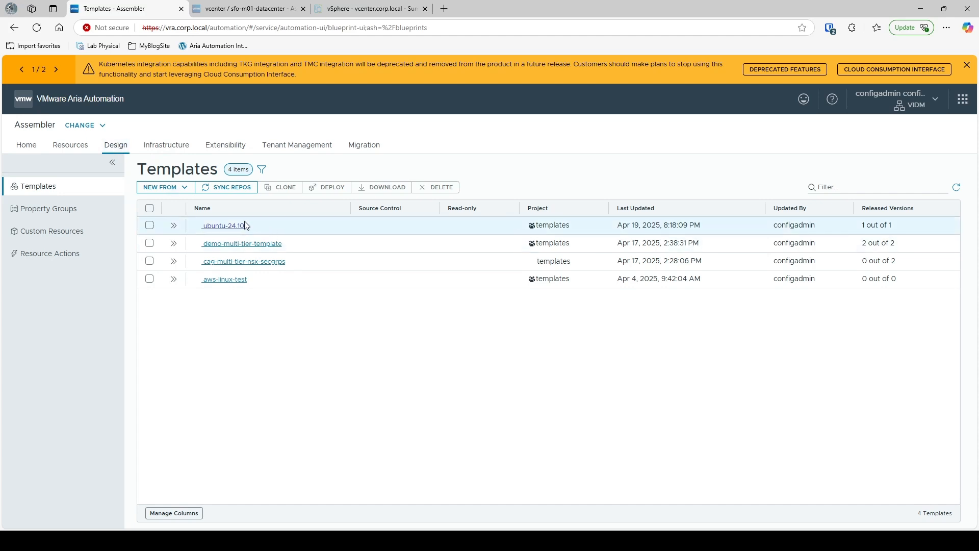